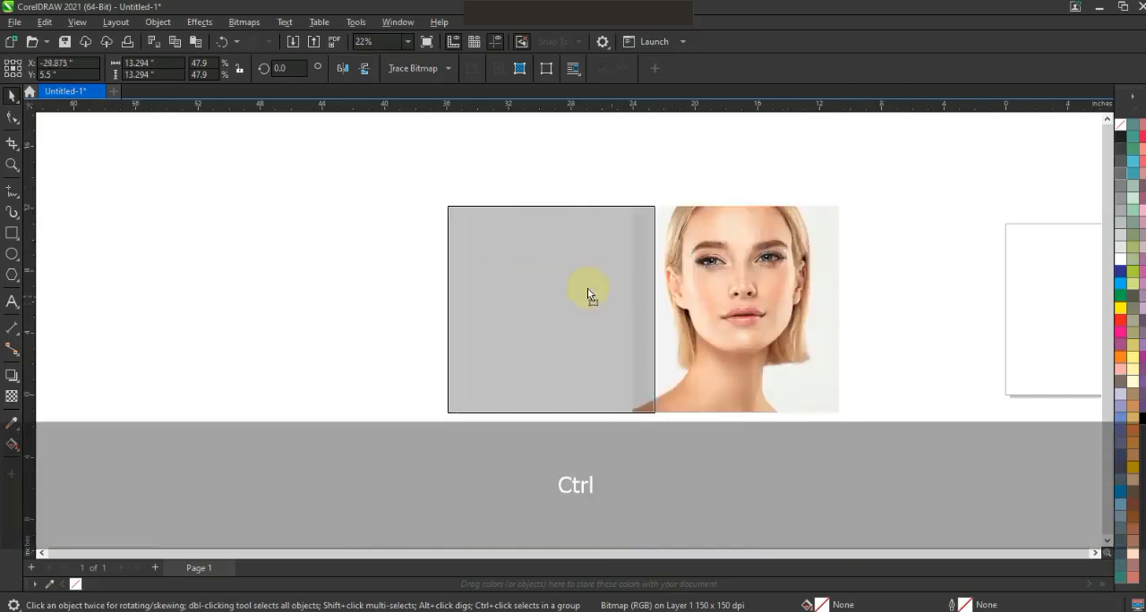
# Convert the selected left portrait to an 8-bit grayscale bitmap at 300 dpi.
pyautogui.click(12, 165)
pyautogui.moveTo(358, 175); pyautogui.dragTo(887, 420)
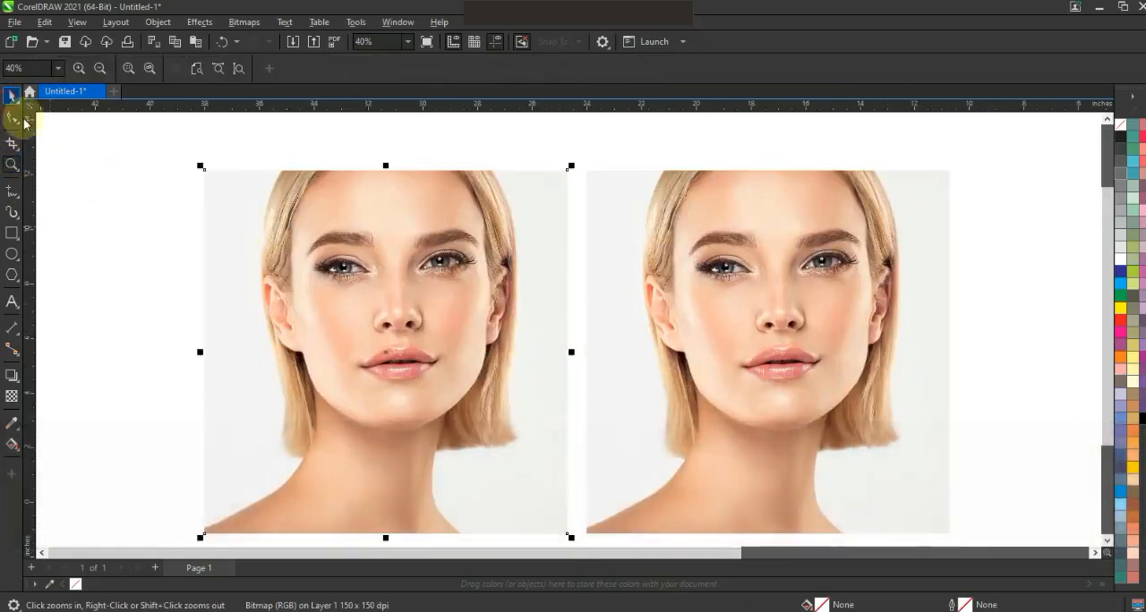
pyautogui.press('space')
pyautogui.click(243, 22)
pyautogui.click(248, 45)
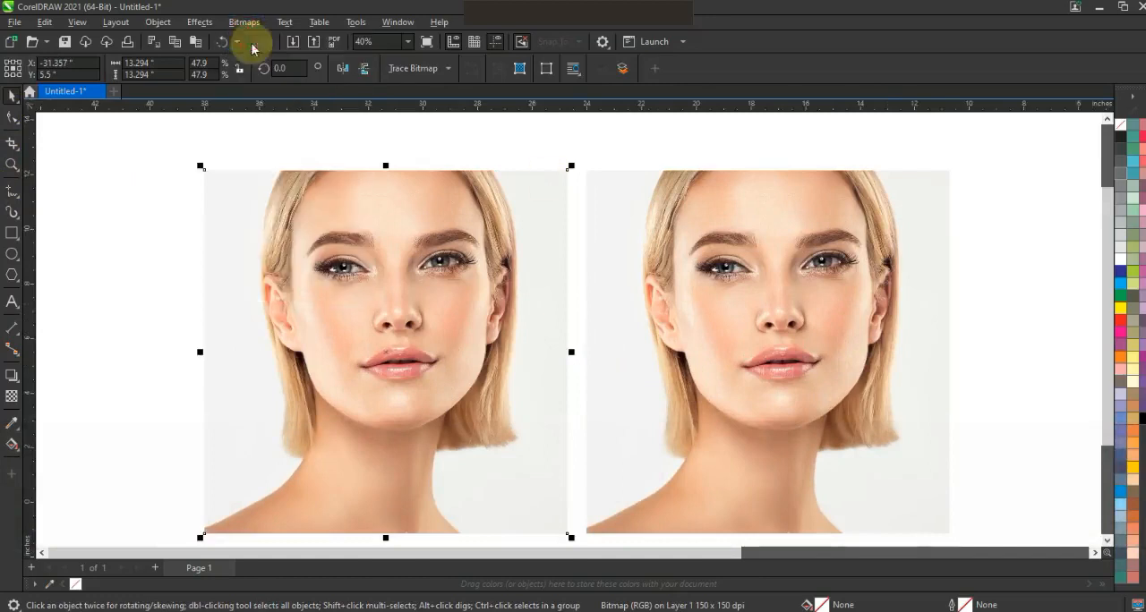
pyautogui.moveTo(617, 207); pyautogui.dragTo(832, 136)
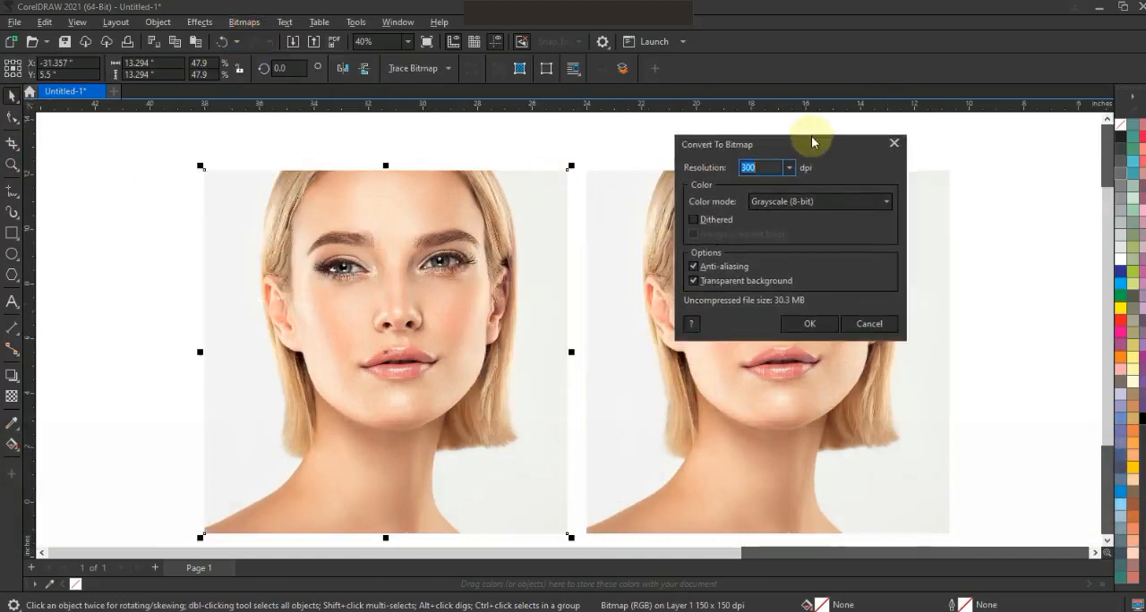
pyautogui.click(810, 326)
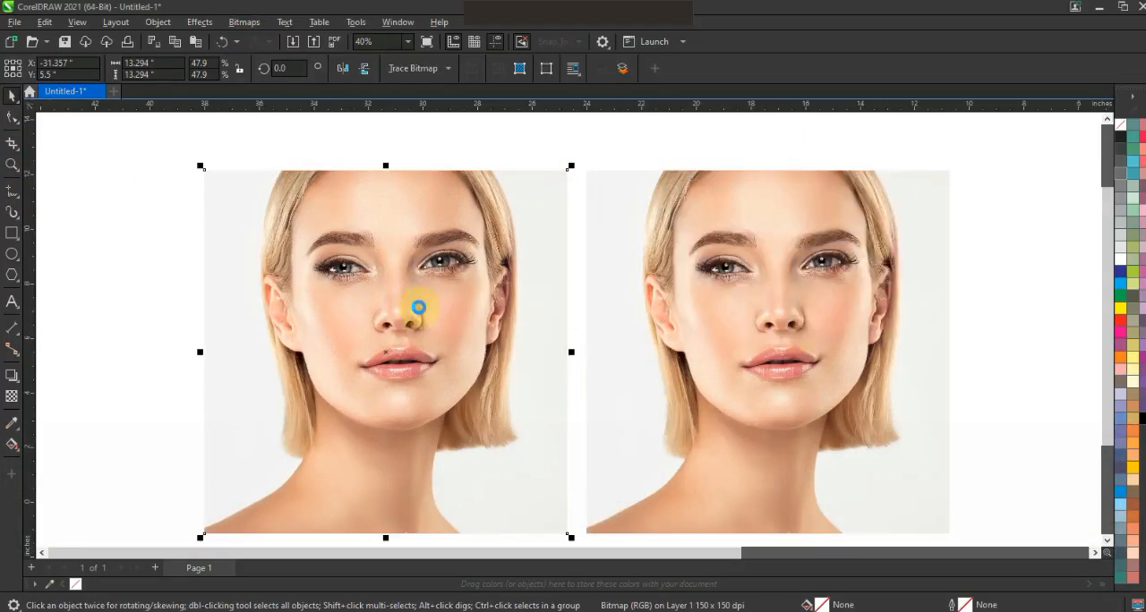
# Darken the grayscale portrait with a Gamma adjustment of 0.38.
pyautogui.click(213, 25)
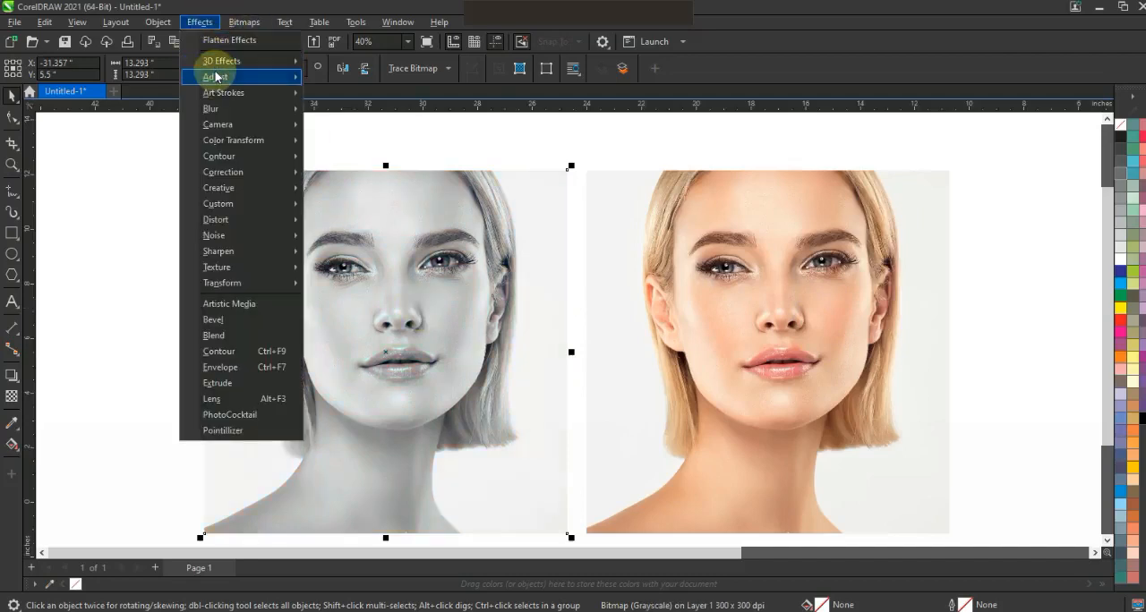
pyautogui.moveTo(224, 77)
pyautogui.click(342, 221)
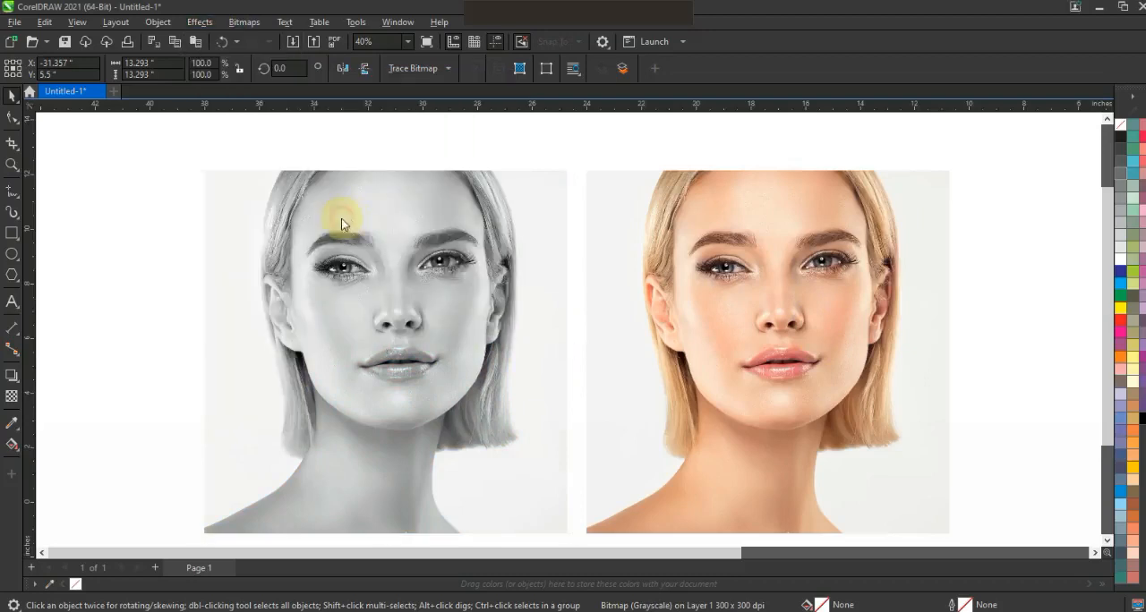
pyautogui.click(548, 301)
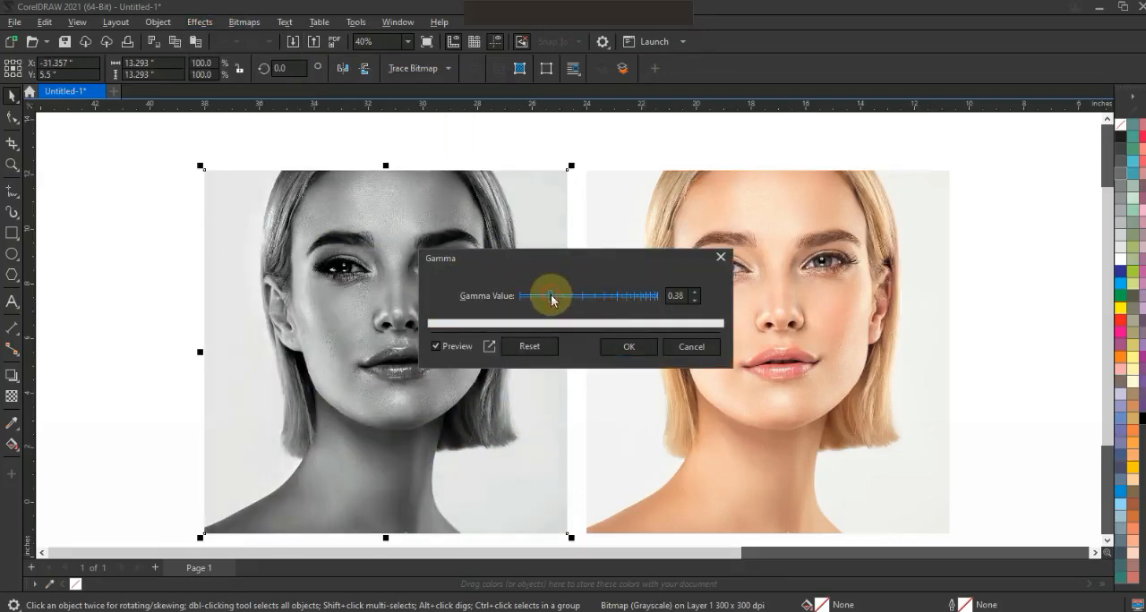
pyautogui.click(628, 346)
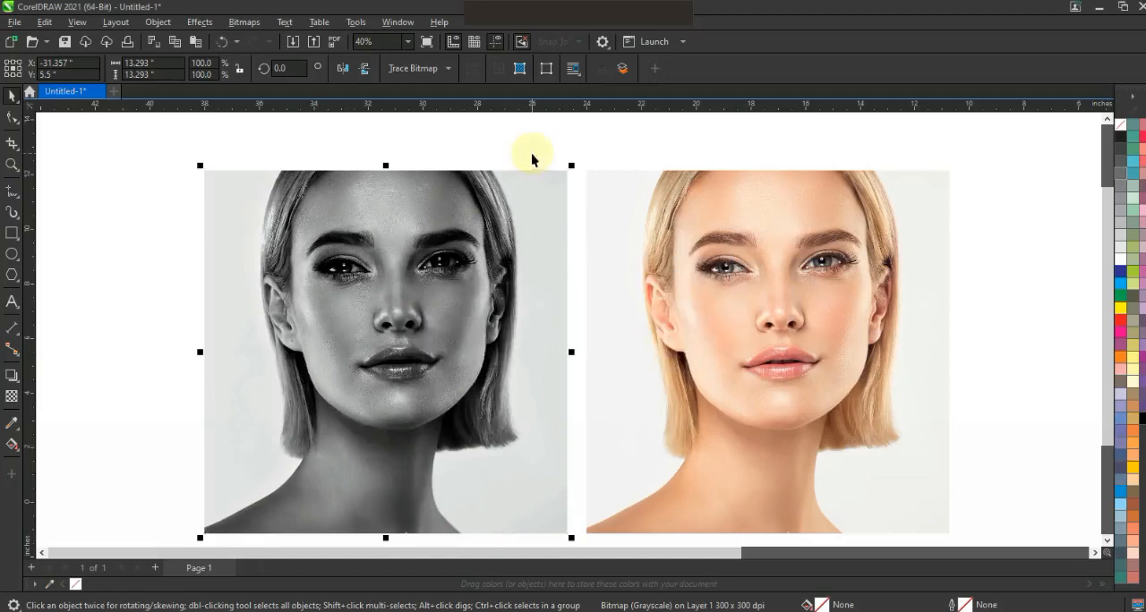
# Draw a rectangle about 13.1 by 13.04 inches just inside the edges of the grayscale portrait.
pyautogui.click(532, 160)
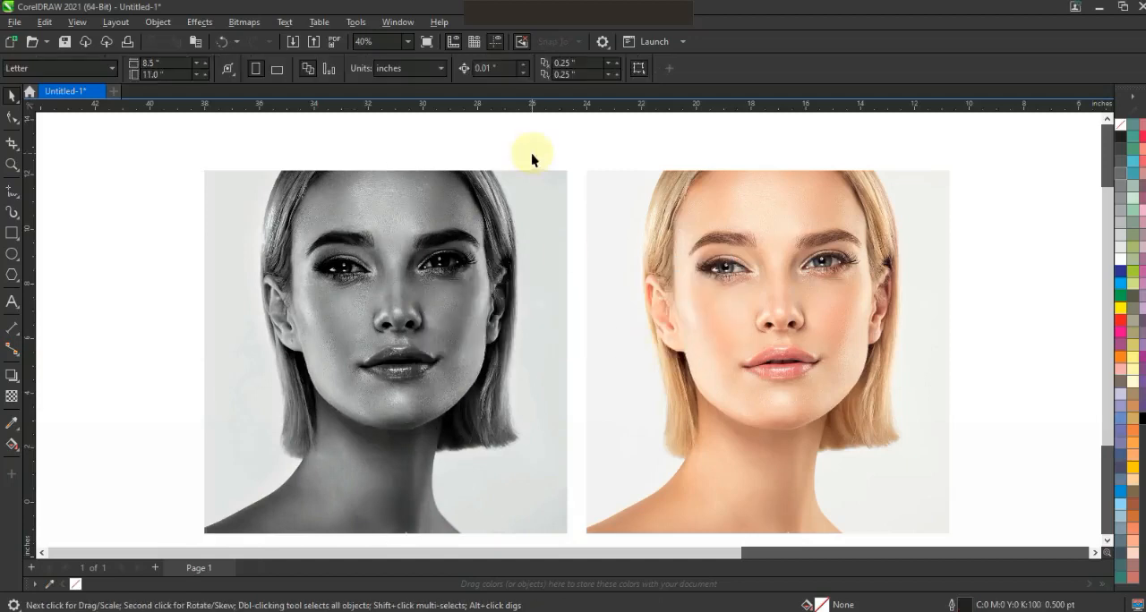
pyautogui.click(12, 234)
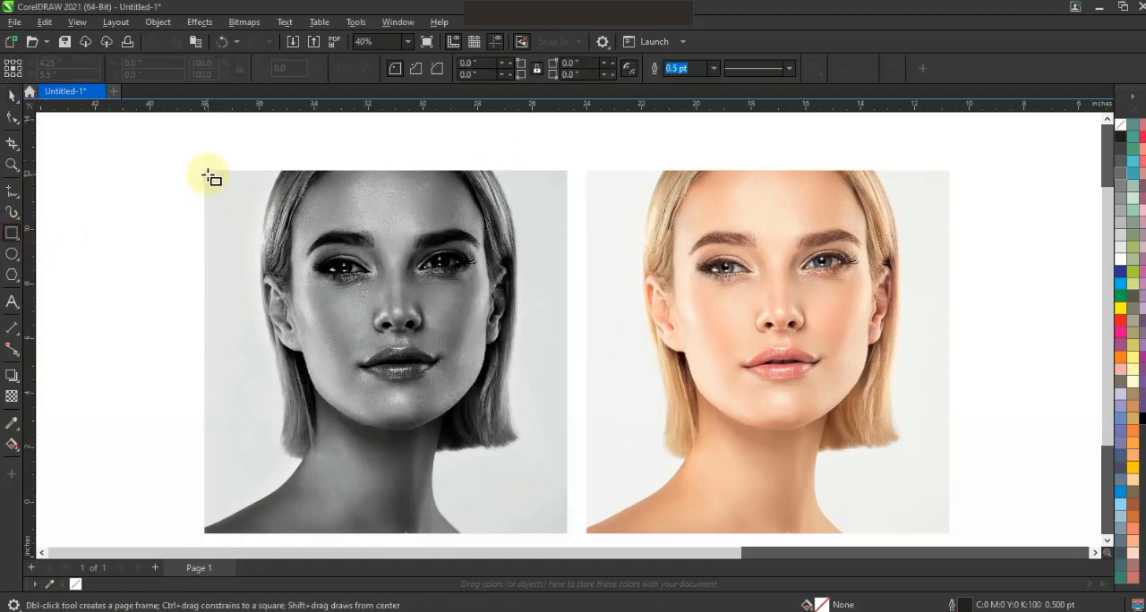
pyautogui.moveTo(315, 282)
pyautogui.mouseDown()
pyautogui.moveTo(509, 449)
pyautogui.moveTo(567, 532)
pyautogui.mouseUp()
# Move the color portrait about 3 inches farther right, away from the grayscale portrait.
pyautogui.click(13, 95)
pyautogui.scroll(-1, 610, 286)
pyautogui.moveTo(428, 231)
pyautogui.mouseDown()
pyautogui.moveTo(683, 247)
pyautogui.moveTo(638, 269)
pyautogui.moveTo(675, 271)
pyautogui.mouseUp()
pyautogui.hotkey('ctrl', 'z')
pyautogui.moveTo(602, 230); pyautogui.dragTo(289, 448)
pyautogui.hotkey('shift', 'F2')
pyautogui.press('Escape')
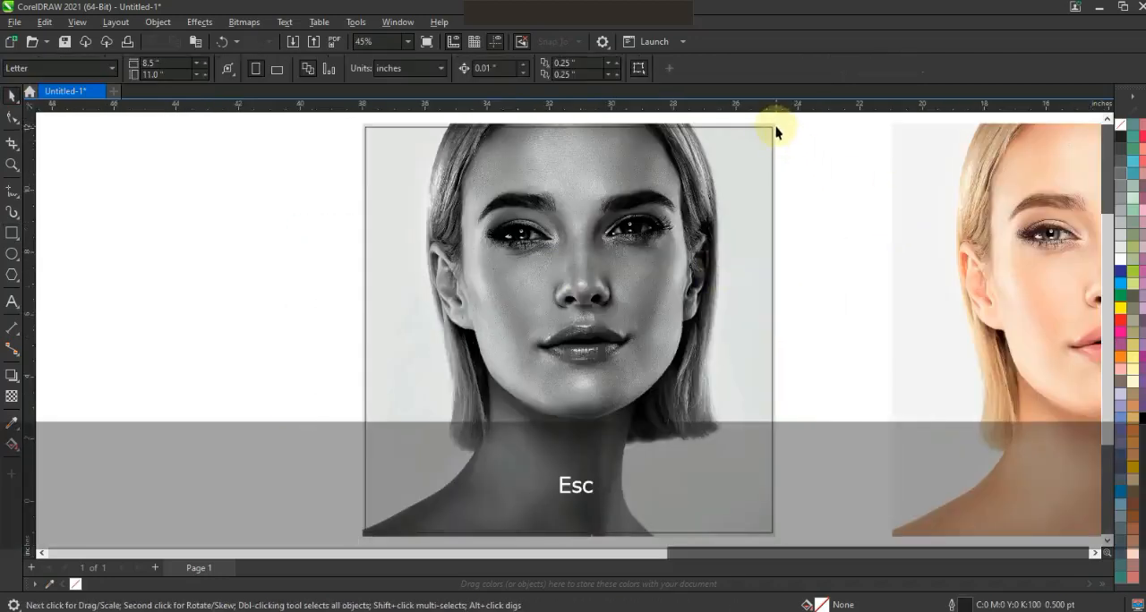
# PowerClip the grayscale portrait inside the rectangle drawn over it.
pyautogui.click(775, 132)
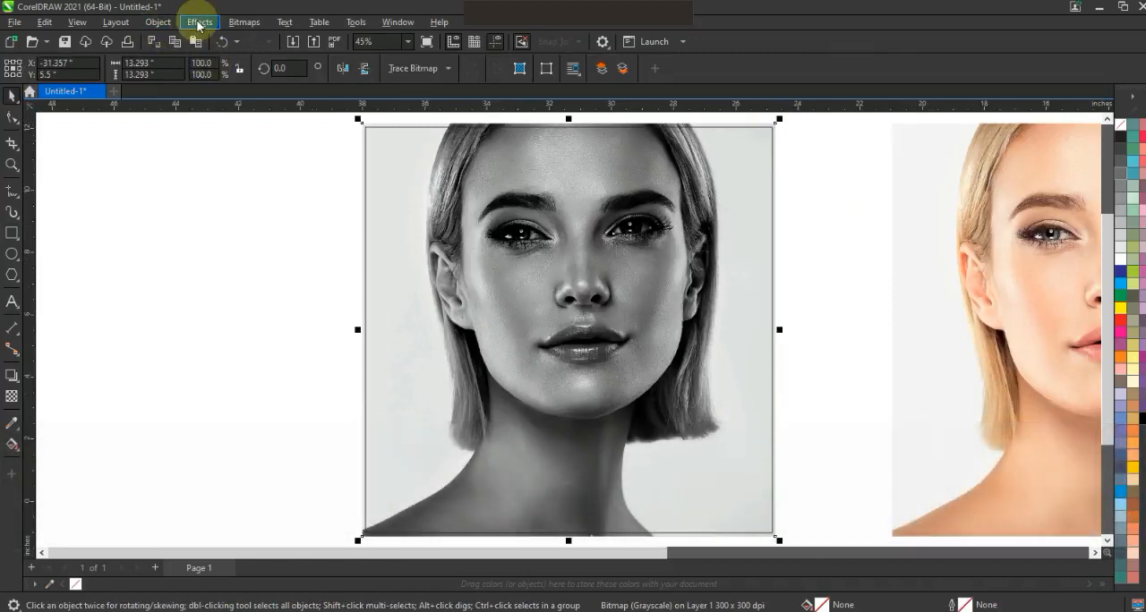
pyautogui.click(158, 21)
pyautogui.moveTo(331, 77)
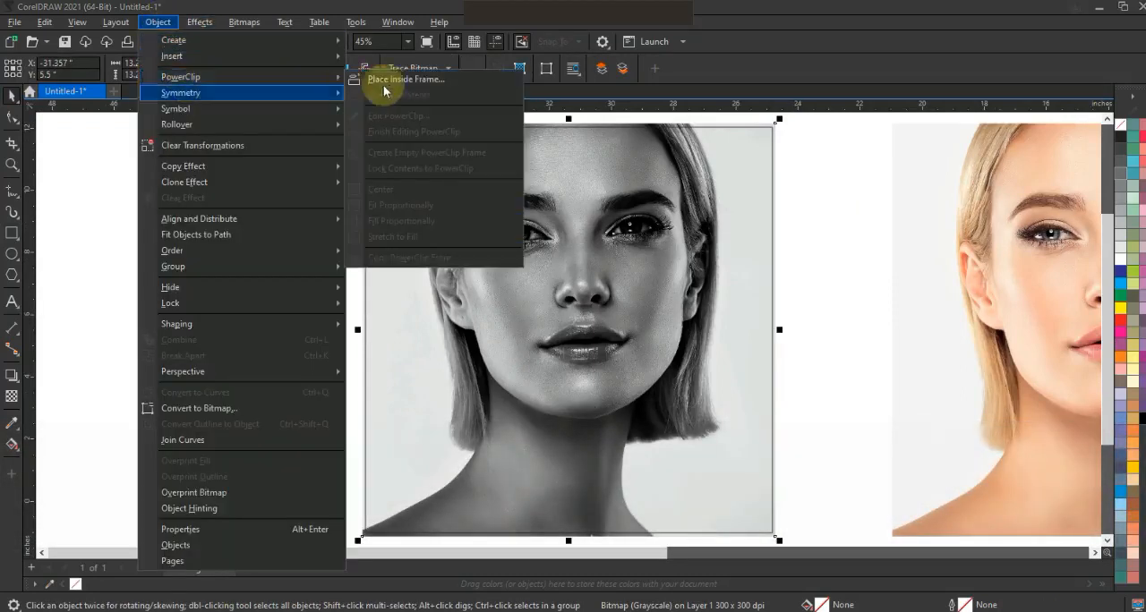
pyautogui.click(383, 79)
pyautogui.click(541, 127)
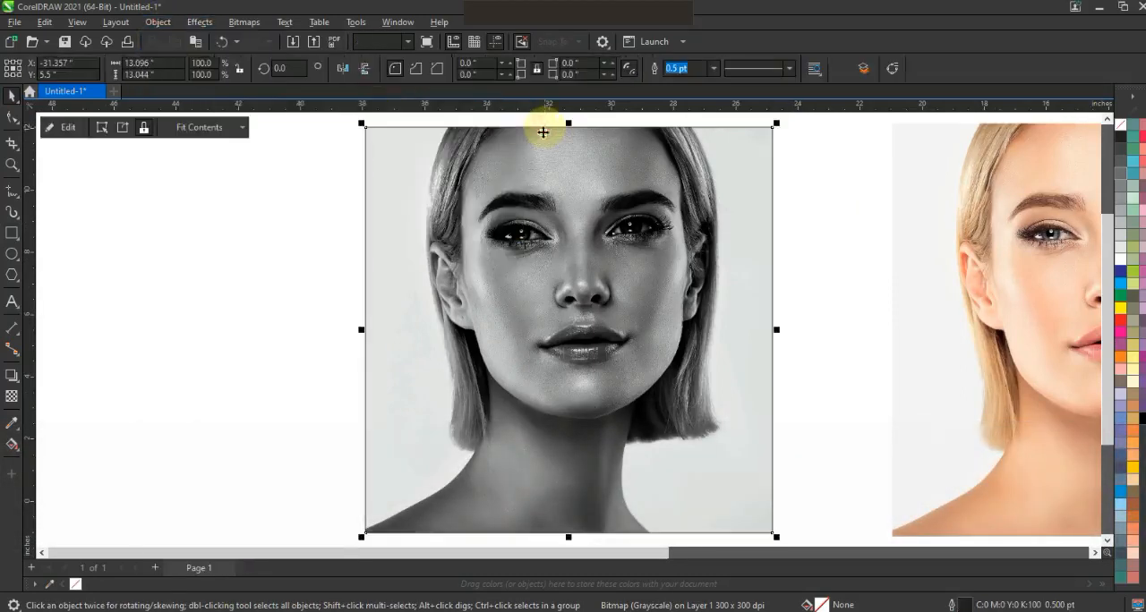
pyautogui.click(258, 353)
# Draw a straight vertical line about 15.3 inches long through the middle of the grayscale portrait.
pyautogui.press('F3')
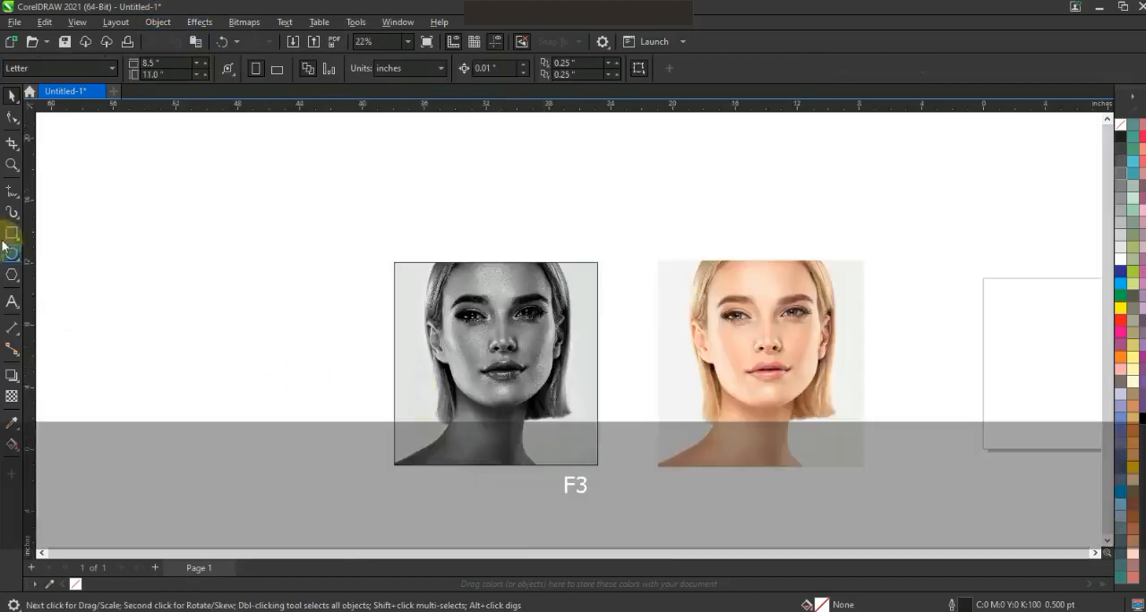
pyautogui.click(13, 191)
pyautogui.click(500, 248)
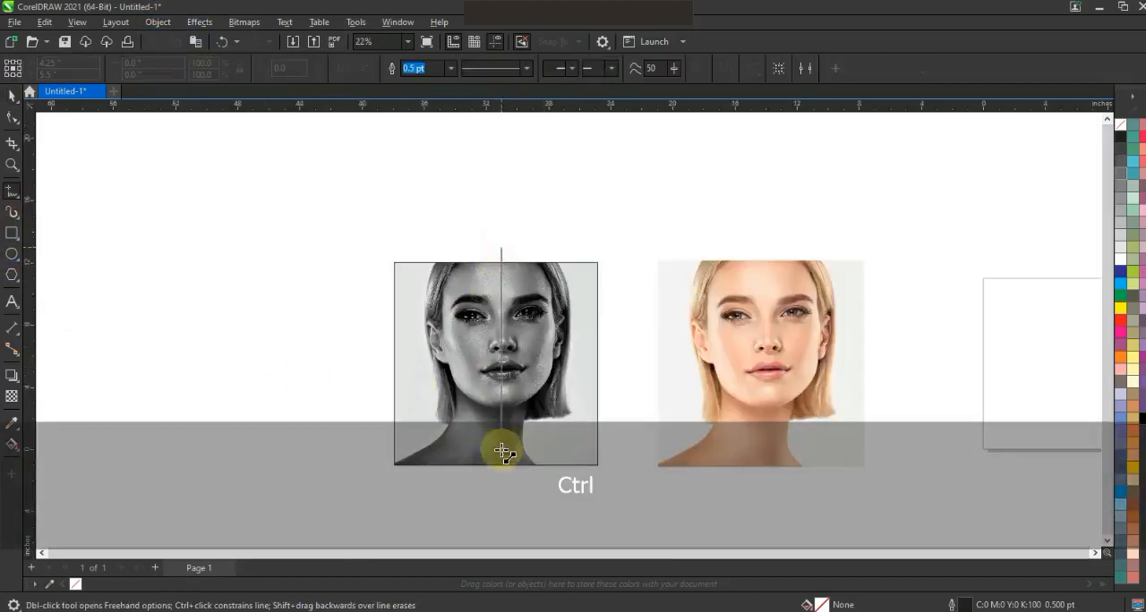
pyautogui.keyDown('ctrl'); pyautogui.click(500, 487); pyautogui.keyUp('ctrl')
pyautogui.click(12, 98)
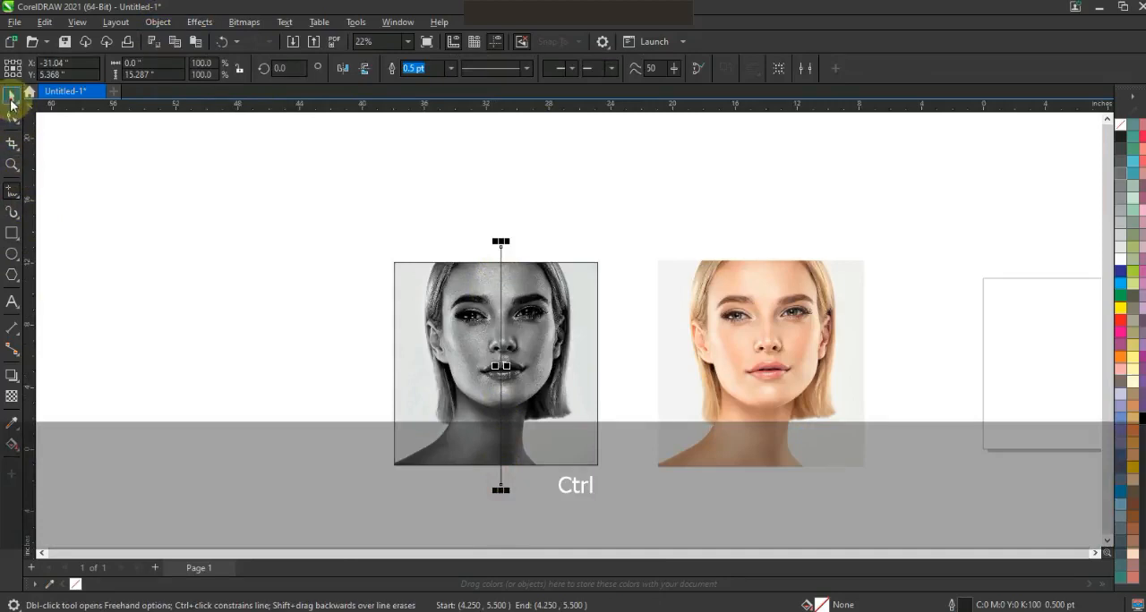
# Create a copy of the line rotated to horizontal about its center and combine both lines into one cross.
pyautogui.click(500, 251)
pyautogui.moveTo(509, 236); pyautogui.dragTo(576, 354)
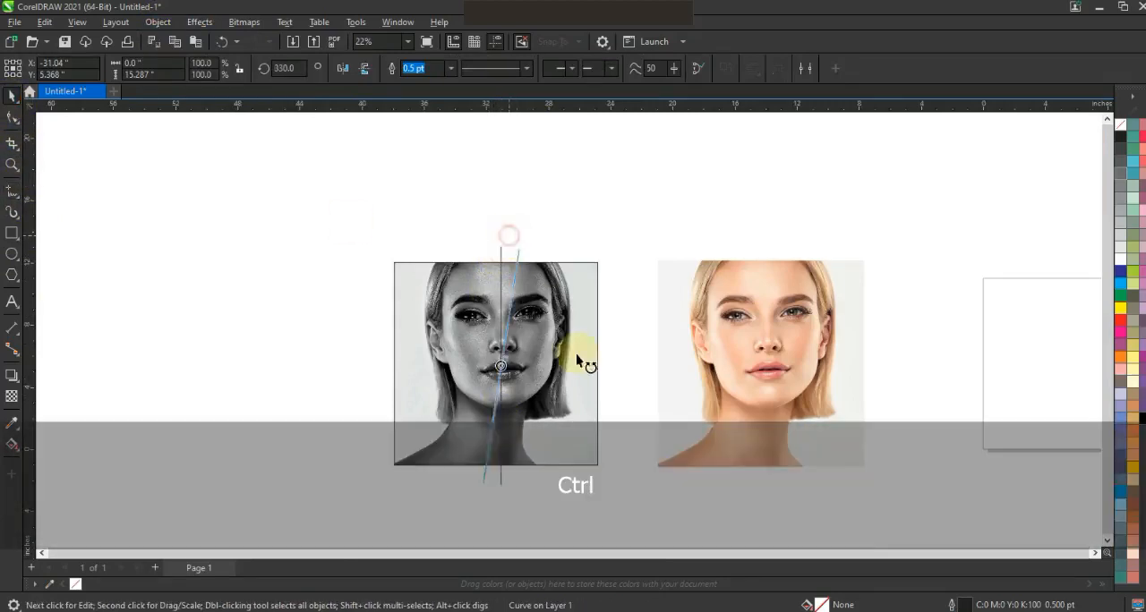
pyautogui.keyDown('shift'); pyautogui.click(500, 252); pyautogui.keyUp('shift')
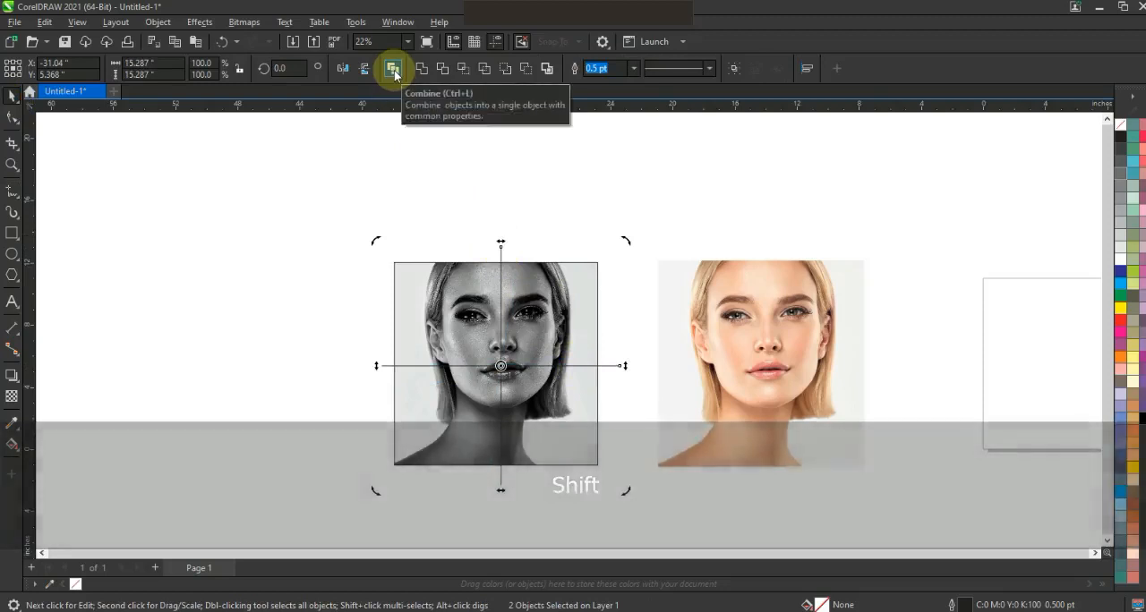
pyautogui.click(395, 74)
# Convert the cross's outline to an object and deselect it.
pyautogui.click(161, 25)
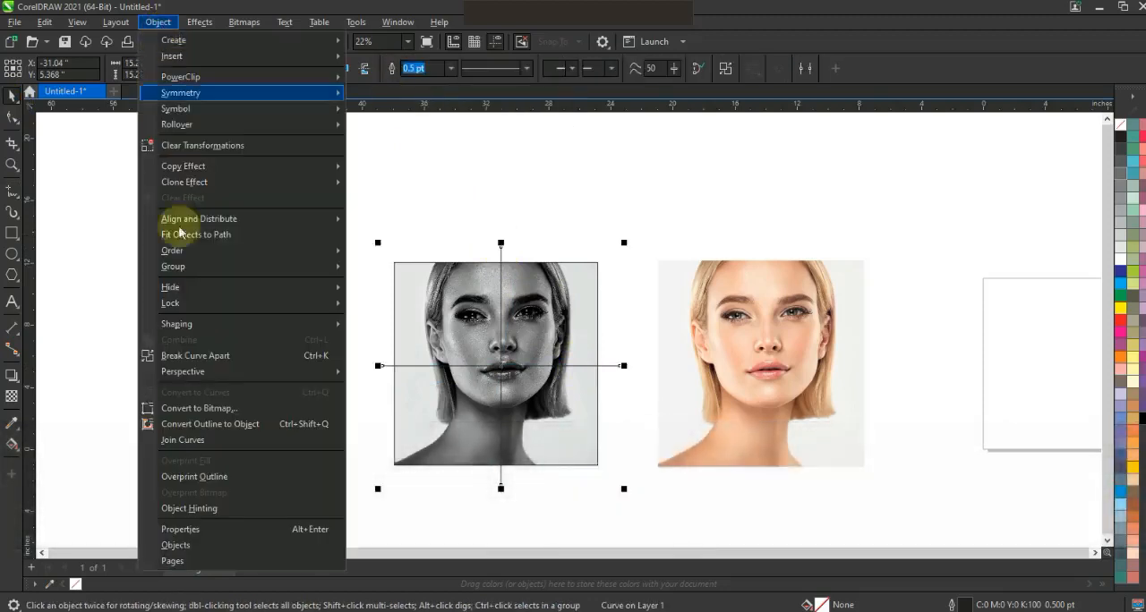
pyautogui.click(198, 425)
pyautogui.click(506, 256)
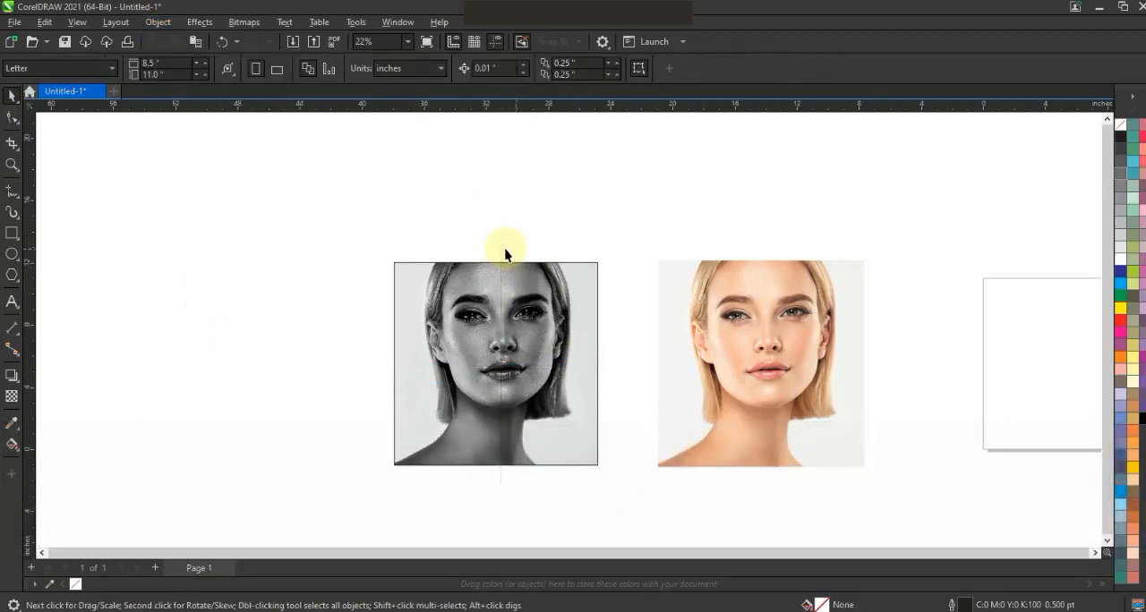
# Trim the grayscale portrait's frame with the cross, then delete the cross.
pyautogui.click(501, 254)
pyautogui.keyDown('shift'); pyautogui.click(576, 273); pyautogui.keyUp('shift')
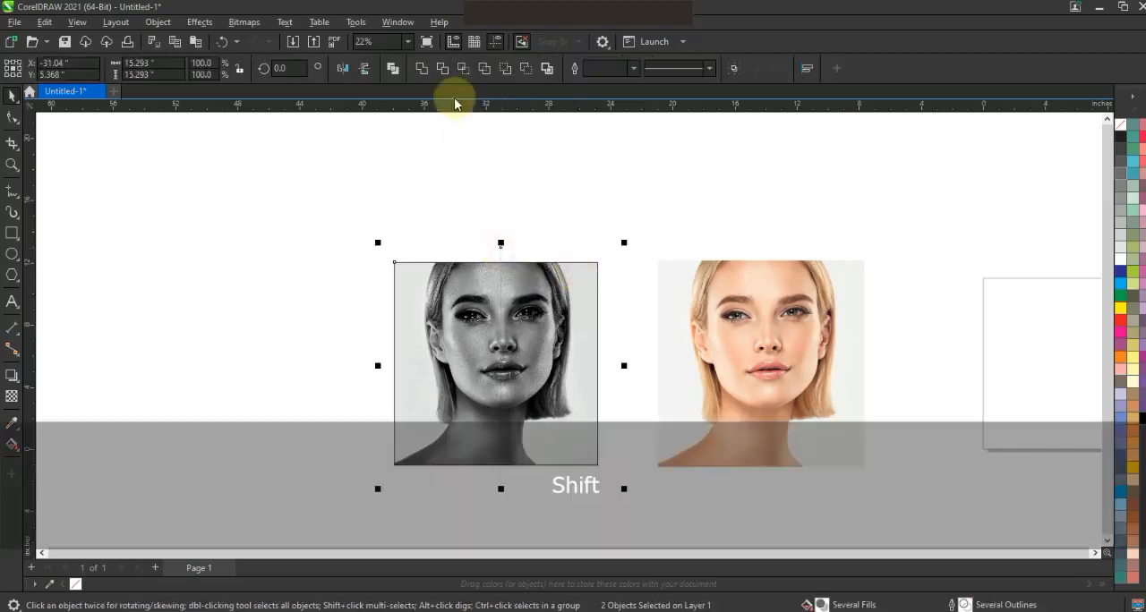
pyautogui.click(442, 69)
pyautogui.click(500, 242)
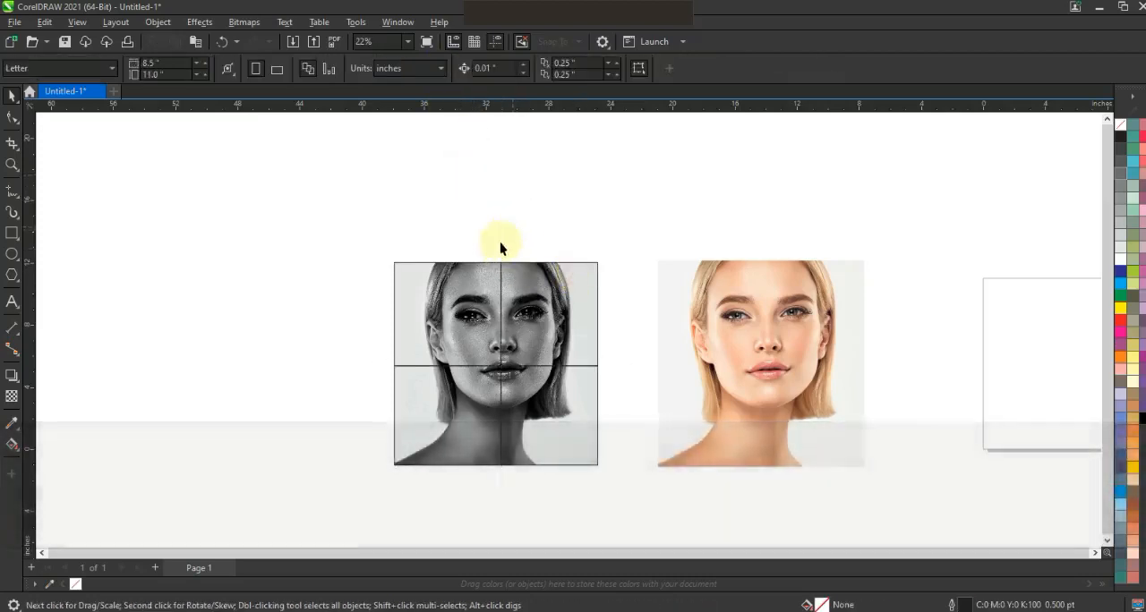
pyautogui.click(504, 255)
pyautogui.press('Delete')
# Align the trimmed grayscale portrait centered over the color portrait.
pyautogui.click(537, 289)
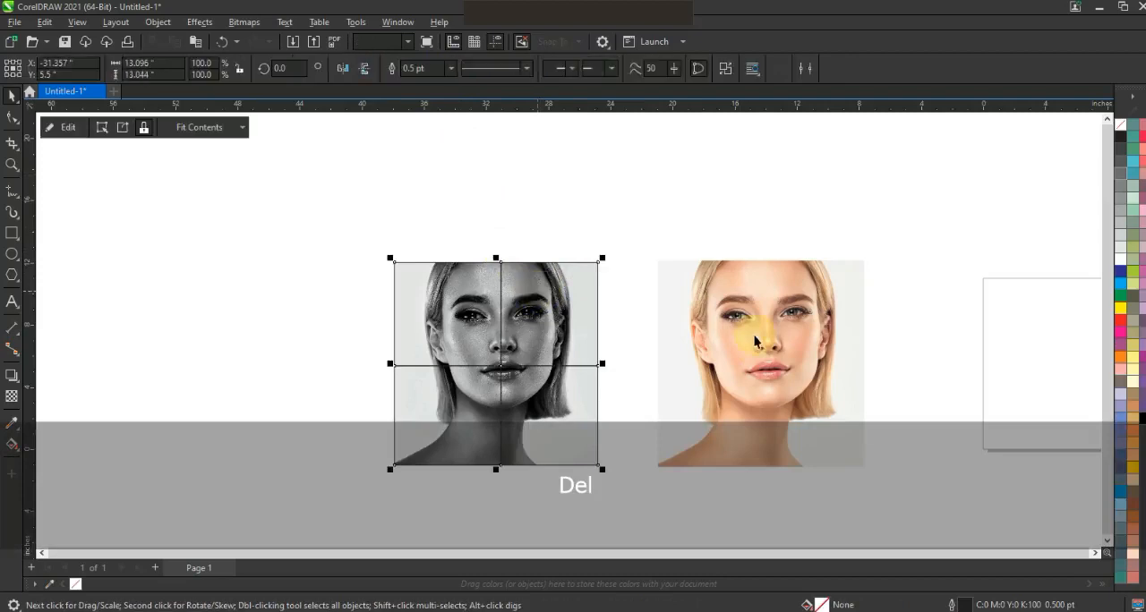
pyautogui.keyDown('shift'); pyautogui.click(755, 335); pyautogui.keyUp('shift')
pyautogui.press('c')
pyautogui.click(507, 314)
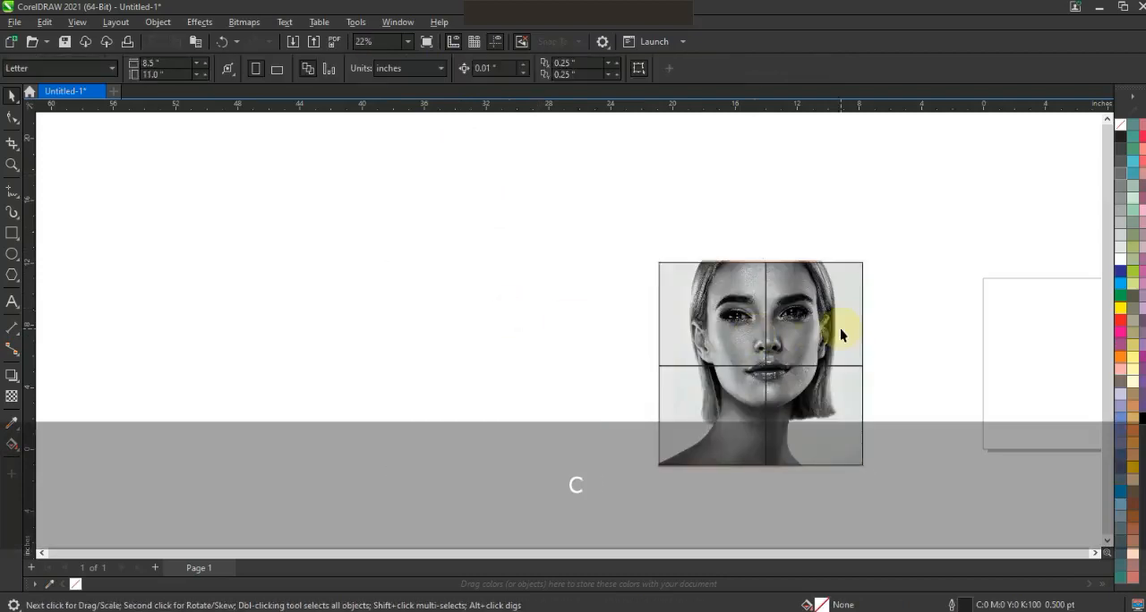
# Remove the outline from the trimmed grayscale portrait's frame.
pyautogui.click(788, 358)
pyautogui.hotkey('shift', 'F2')
pyautogui.press('Escape')
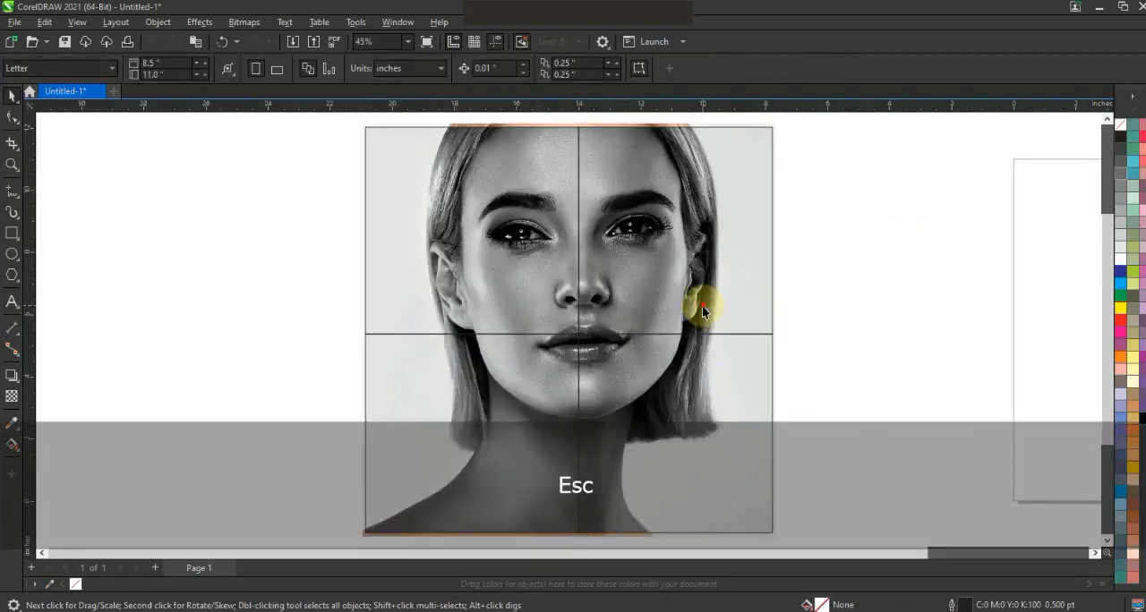
pyautogui.rightClick(1120, 124)
pyautogui.click(1106, 133)
pyautogui.click(931, 248)
# Break the grayscale portrait's frame apart into four separate quarters.
pyautogui.click(678, 249)
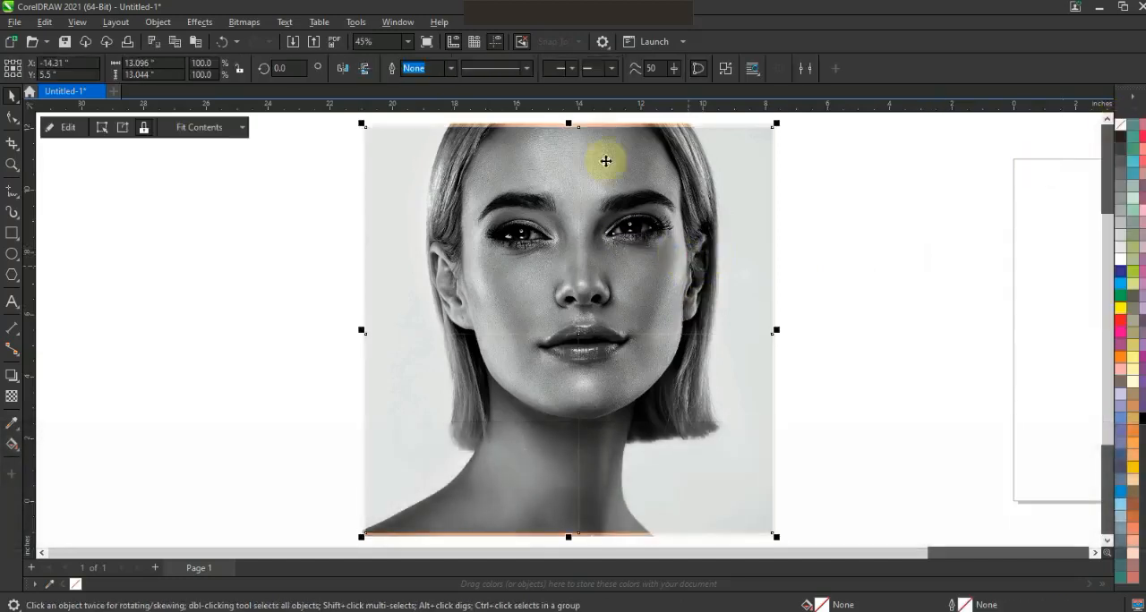
pyautogui.click(726, 70)
pyautogui.click(862, 231)
pyautogui.moveTo(699, 259); pyautogui.dragTo(779, 250)
pyautogui.hotkey('ctrl', 'z')
pyautogui.moveTo(508, 261); pyautogui.dragTo(440, 235)
pyautogui.hotkey('ctrl', 'z')
pyautogui.moveTo(514, 431); pyautogui.dragTo(554, 441)
pyautogui.hotkey('ctrl', 'z')
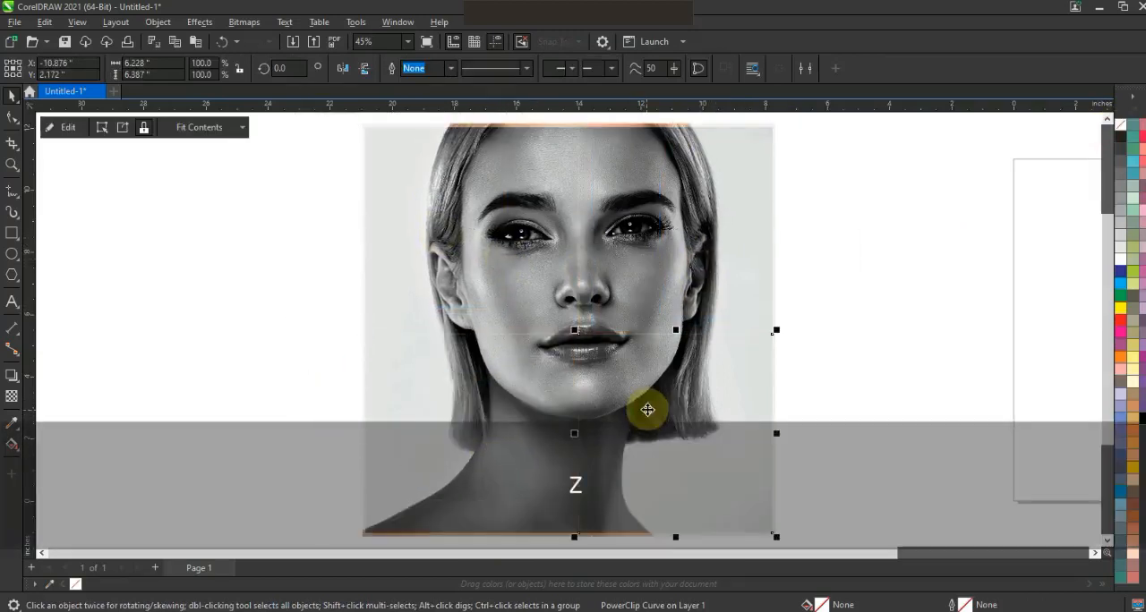
# Convert the upper-left and upper-right quarters of the portrait to individual bitmaps.
pyautogui.click(384, 179)
pyautogui.click(239, 22)
pyautogui.click(260, 39)
pyautogui.click(613, 398)
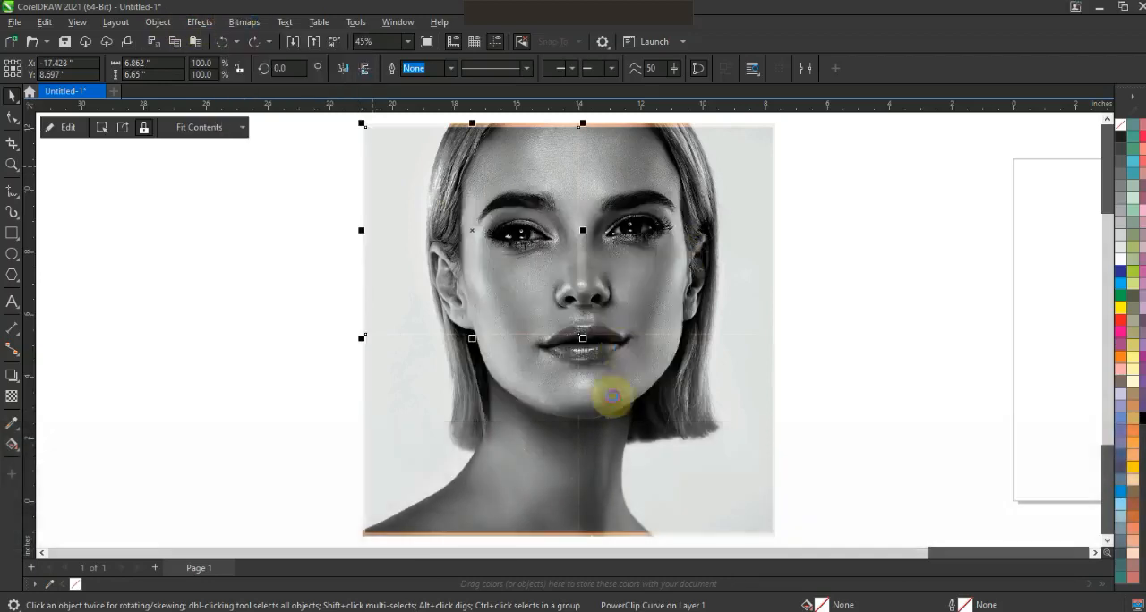
pyautogui.click(633, 281)
pyautogui.click(243, 21)
pyautogui.click(268, 39)
pyautogui.click(614, 388)
# Convert the lower-left and lower-right quarters of the portrait to individual bitmaps.
pyautogui.click(503, 393)
pyautogui.click(244, 22)
pyautogui.click(263, 38)
pyautogui.click(598, 389)
pyautogui.click(649, 405)
pyautogui.click(243, 22)
pyautogui.click(263, 38)
pyautogui.click(600, 394)
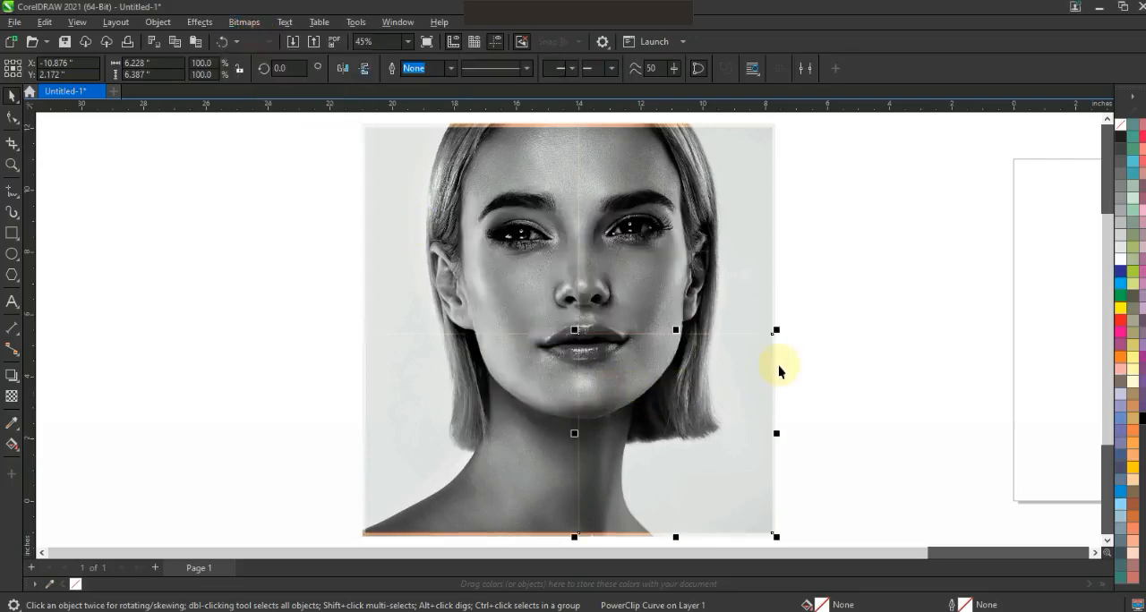
# Select the four quarters with the color portrait beneath and move them together about 14 inches left, away from the page.
pyautogui.press('F3')
pyautogui.moveTo(785, 474); pyautogui.dragTo(468, 217)
pyautogui.moveTo(681, 315); pyautogui.dragTo(461, 315)
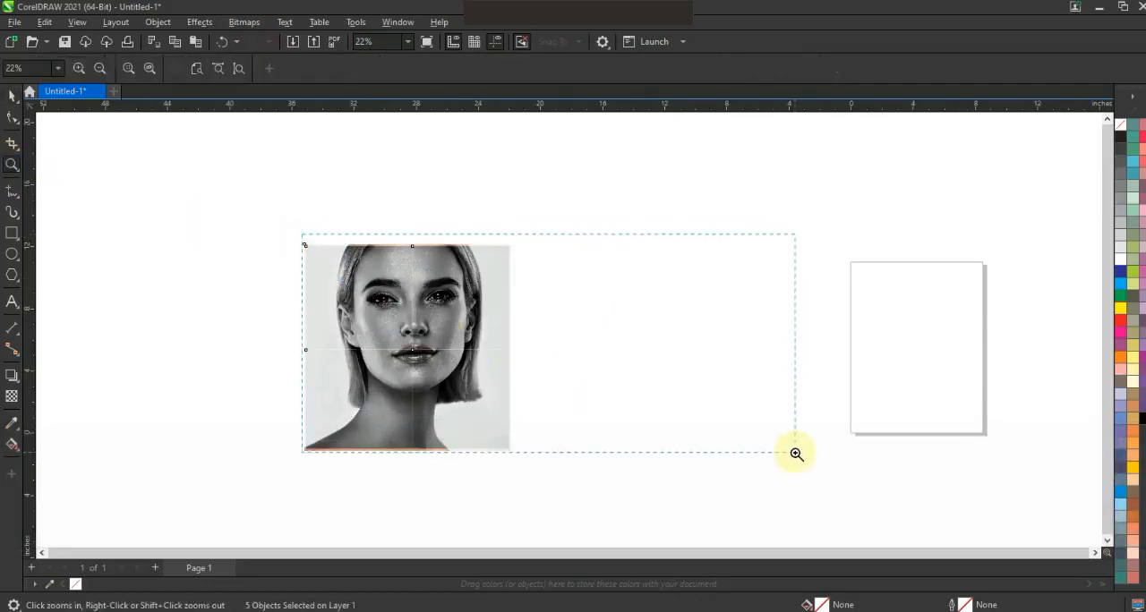
pyautogui.moveTo(796, 454); pyautogui.dragTo(796, 454)
pyautogui.click(9, 96)
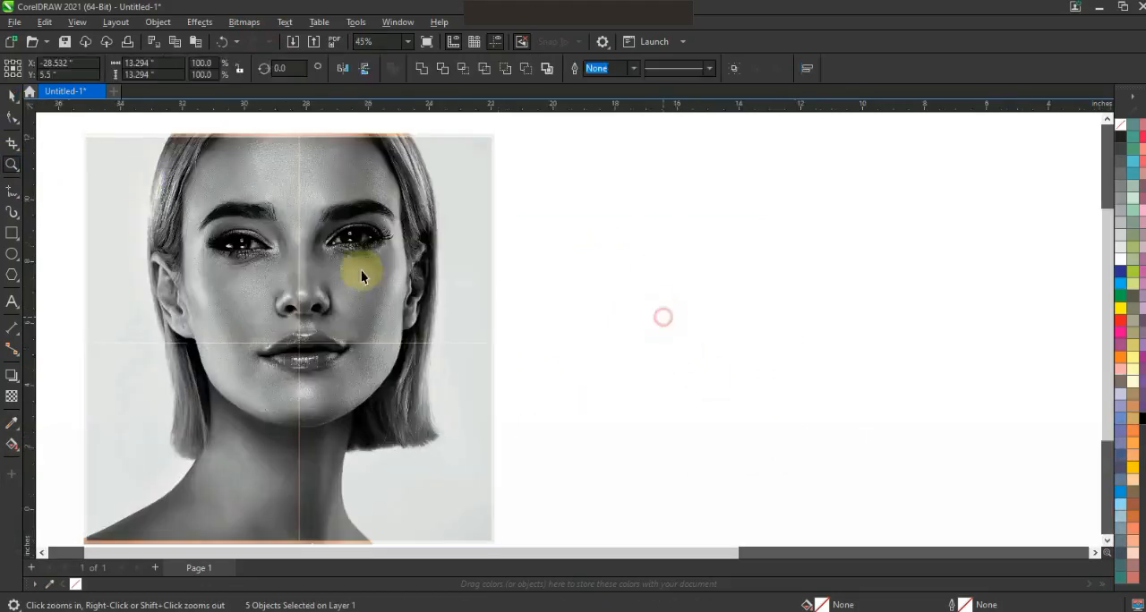
# Start a Page Curl on the upper-right grayscale quarter, curling from its lower-left corner.
pyautogui.click(350, 263)
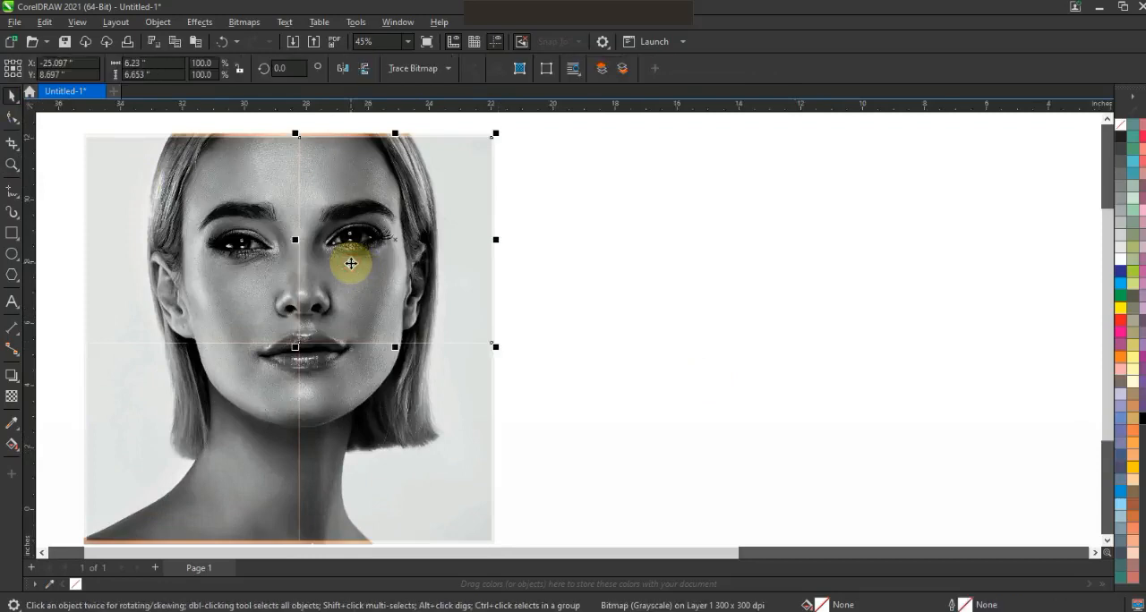
pyautogui.click(206, 23)
pyautogui.moveTo(273, 61)
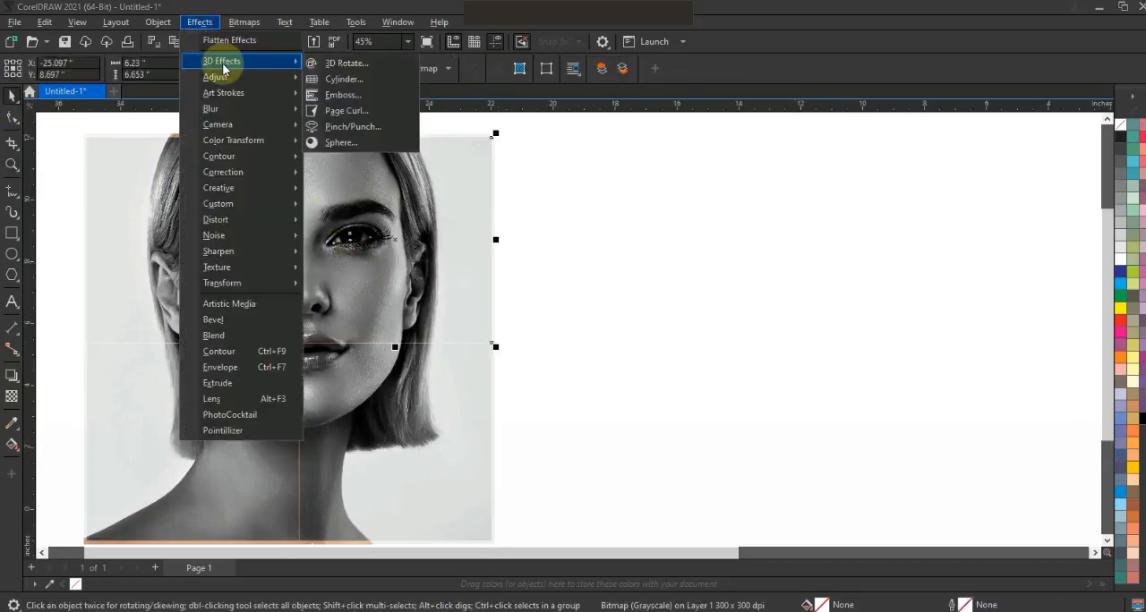
pyautogui.click(341, 110)
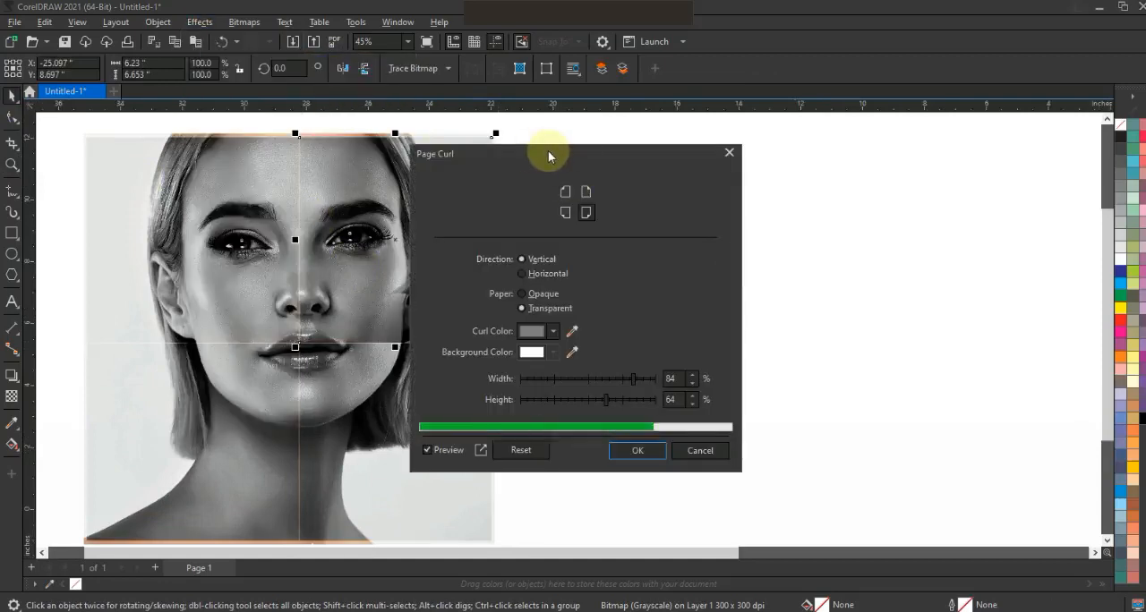
pyautogui.moveTo(549, 154); pyautogui.dragTo(713, 158)
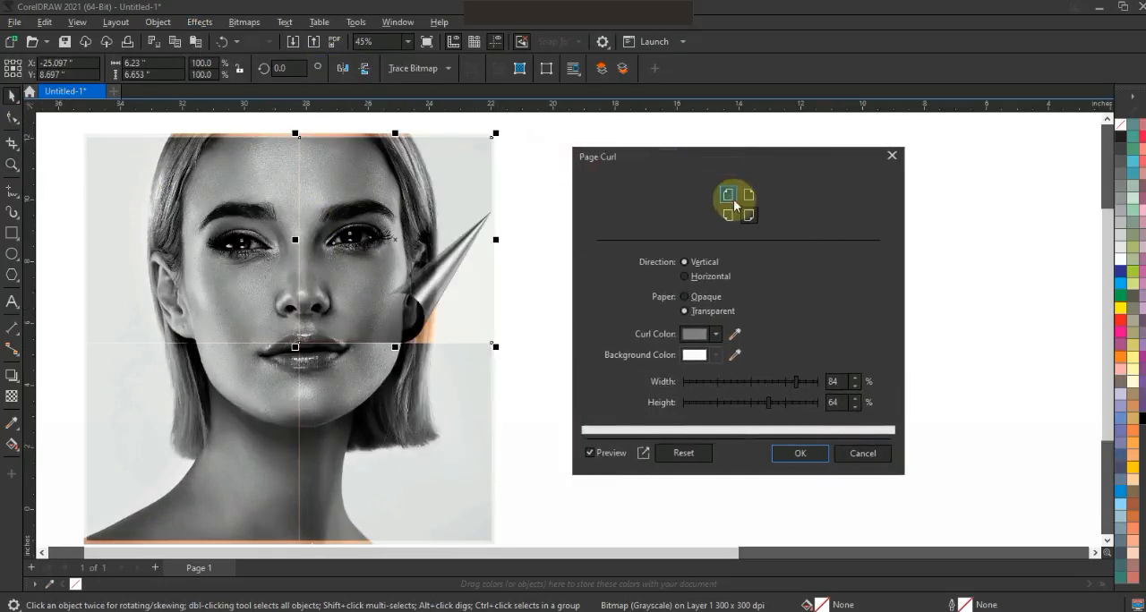
pyautogui.click(732, 198)
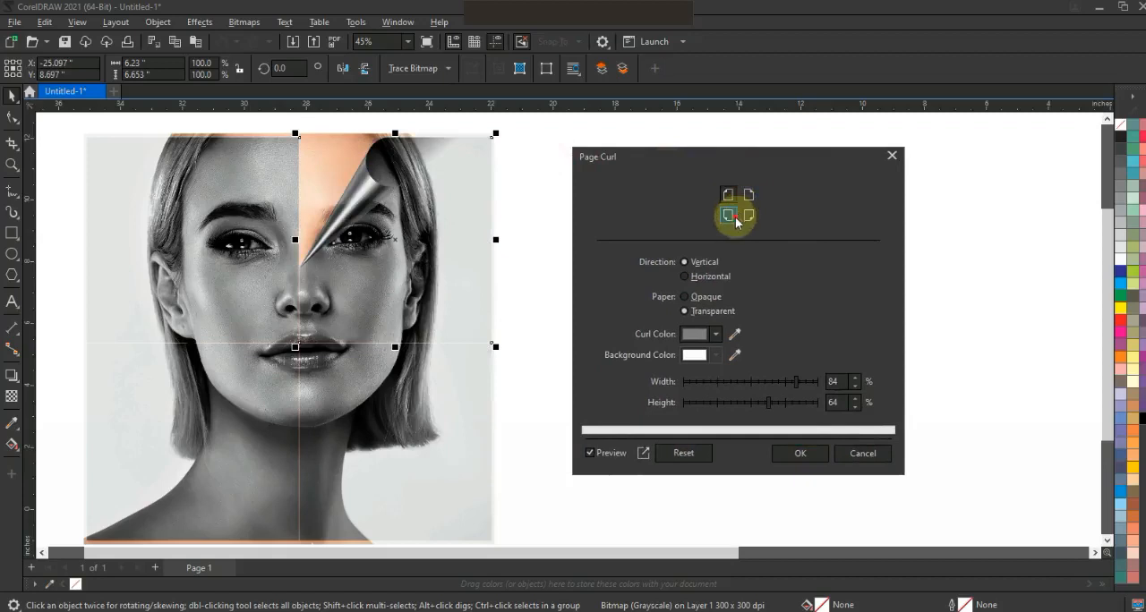
pyautogui.click(727, 212)
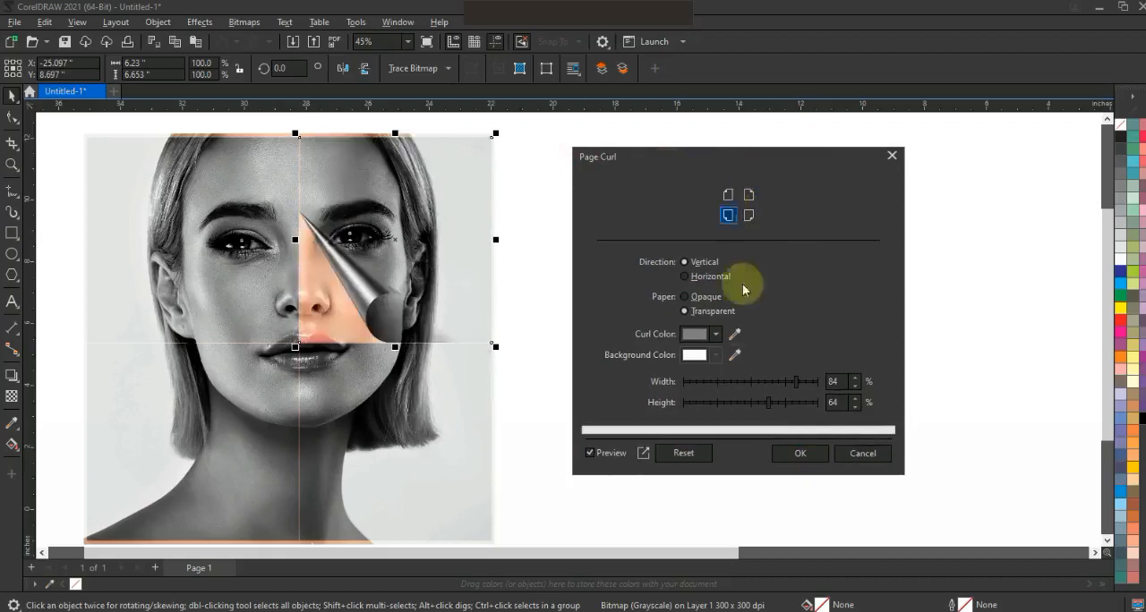
# Set the upper-right quarter's curl width to 70% and height to 63%, and apply it.
pyautogui.click(786, 404)
pyautogui.click(767, 383)
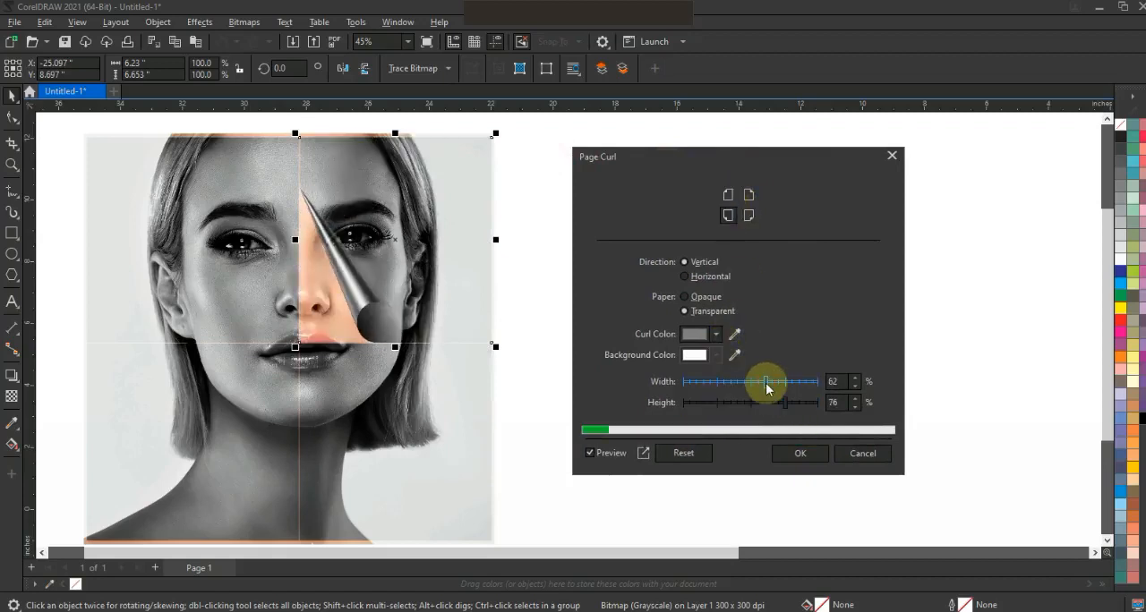
pyautogui.click(778, 385)
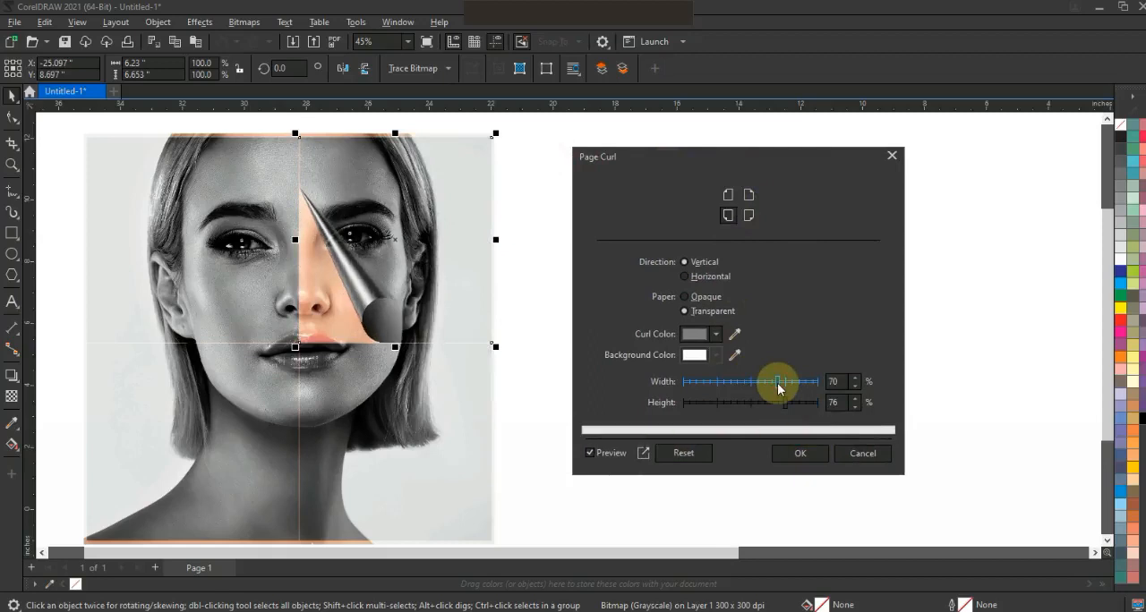
pyautogui.click(757, 404)
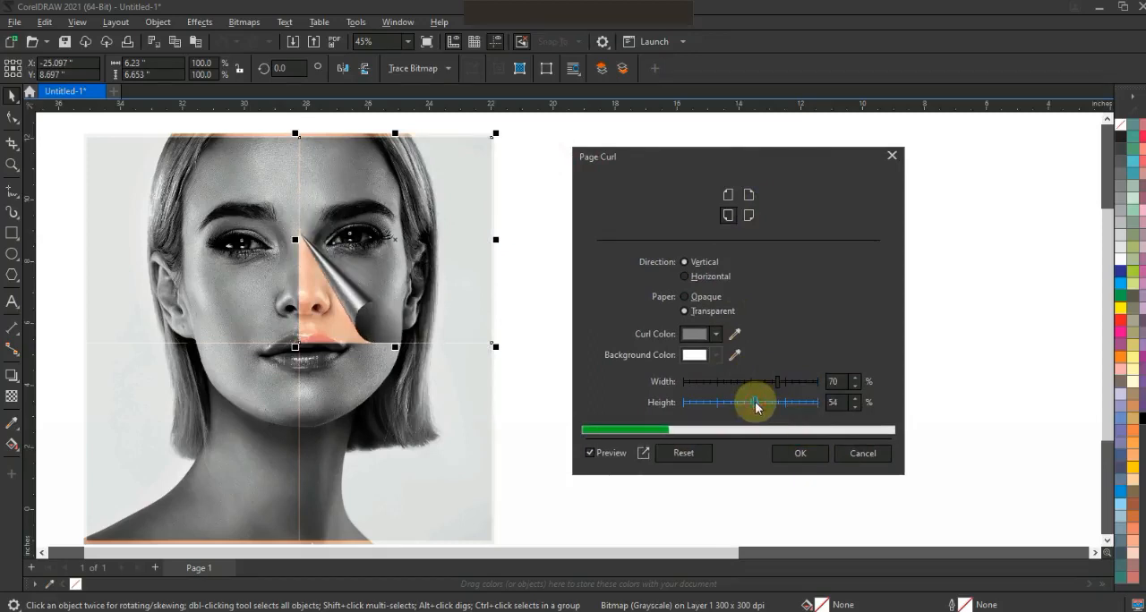
pyautogui.click(767, 402)
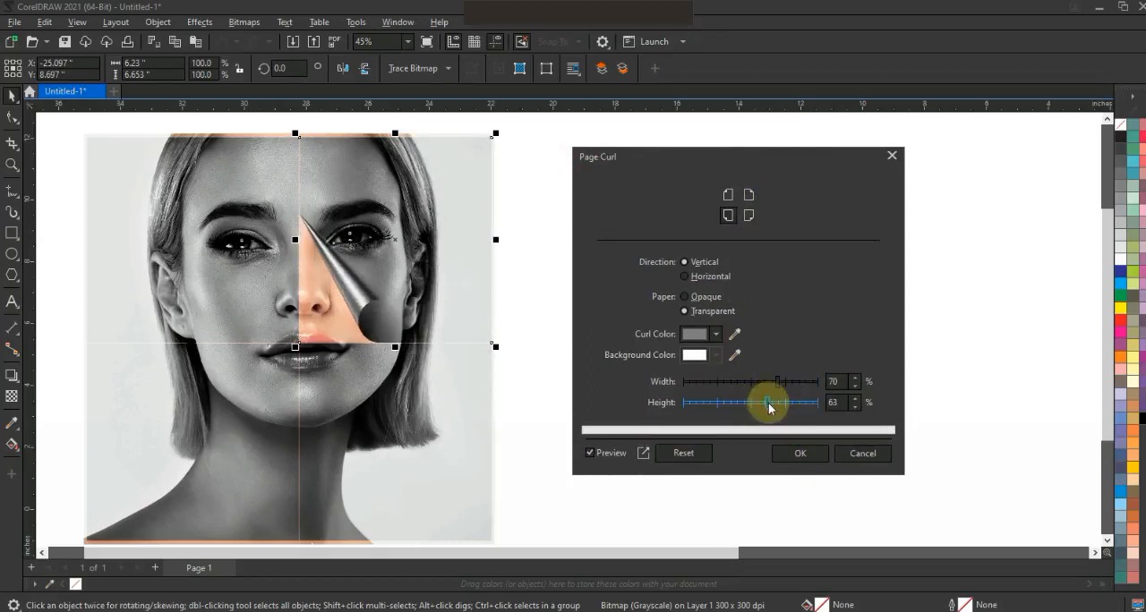
pyautogui.click(799, 453)
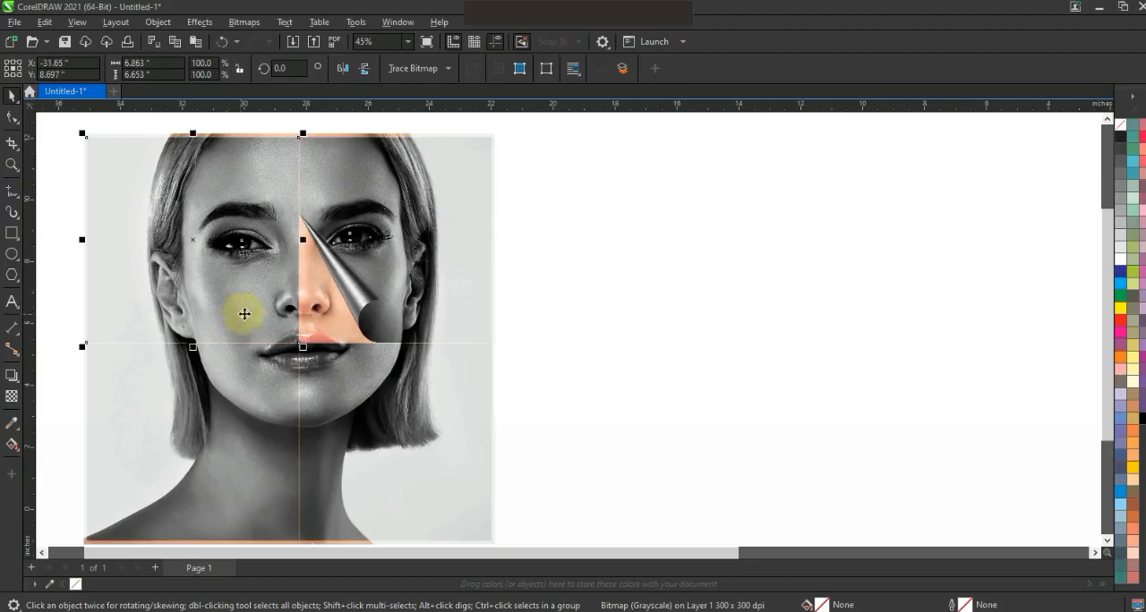
# Apply a Page Curl to the upper-left quarter from its lower-right corner, with width 28% and height 63%.
pyautogui.click(199, 22)
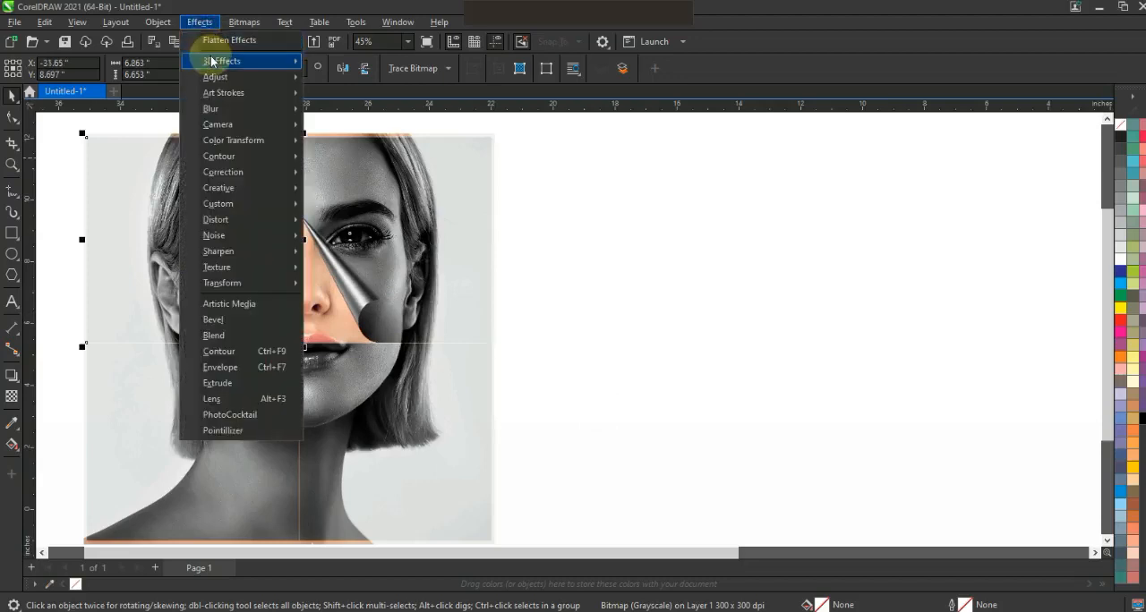
pyautogui.click(721, 307)
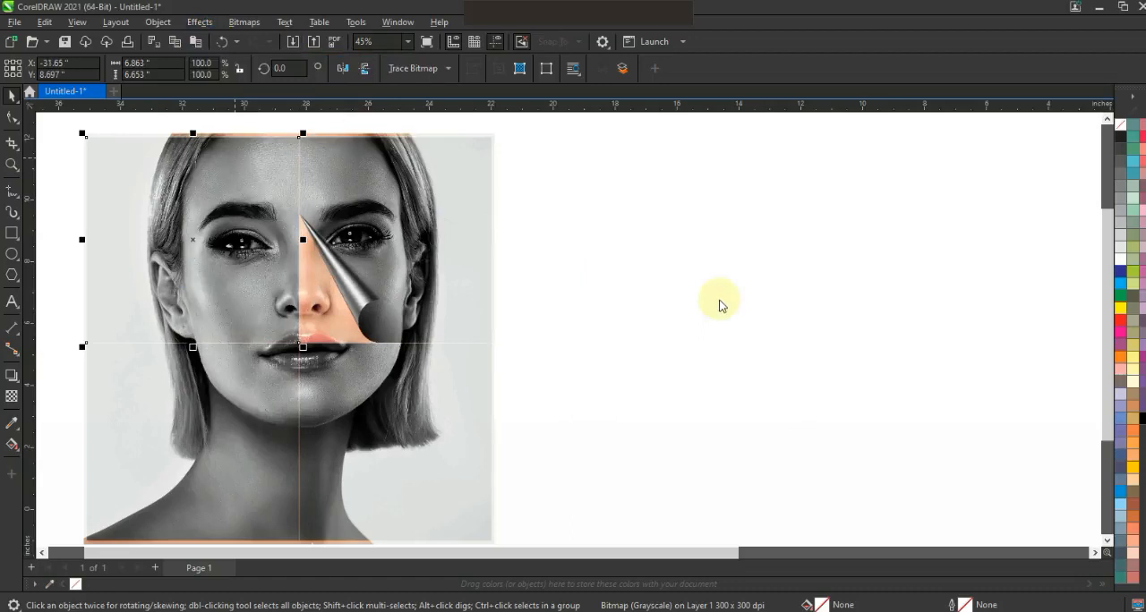
pyautogui.moveTo(685, 165); pyautogui.dragTo(893, 179)
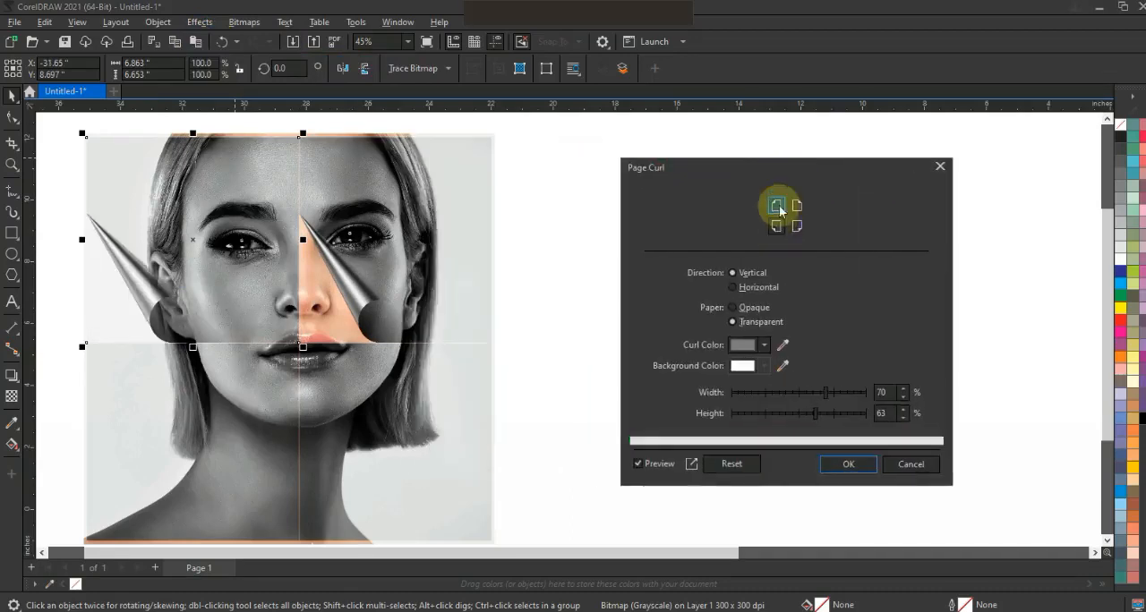
pyautogui.click(798, 227)
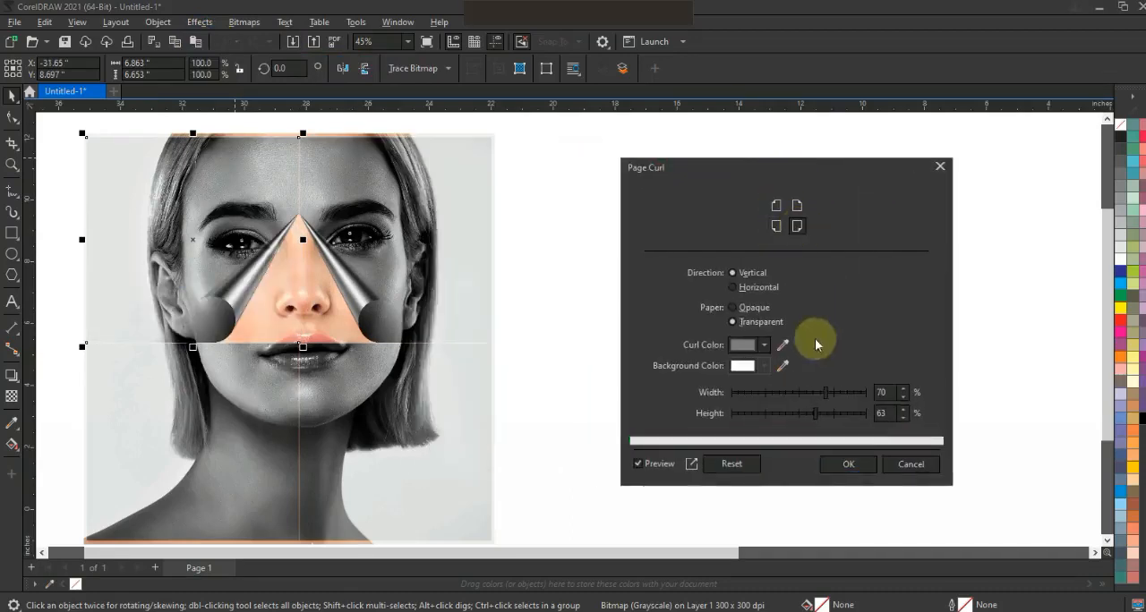
pyautogui.moveTo(793, 396); pyautogui.dragTo(762, 397)
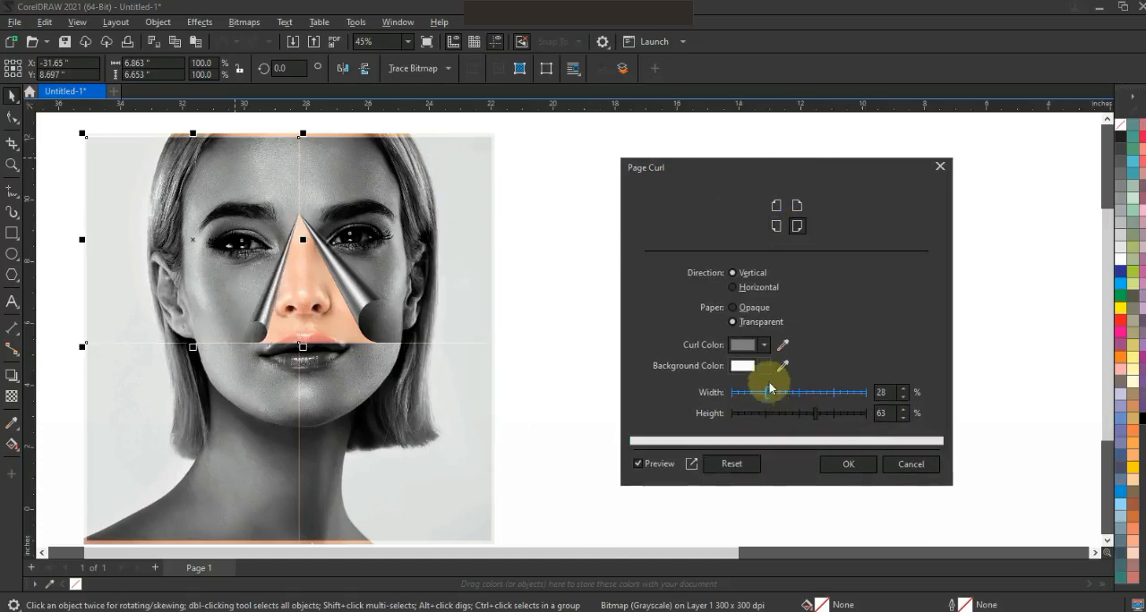
pyautogui.click(847, 463)
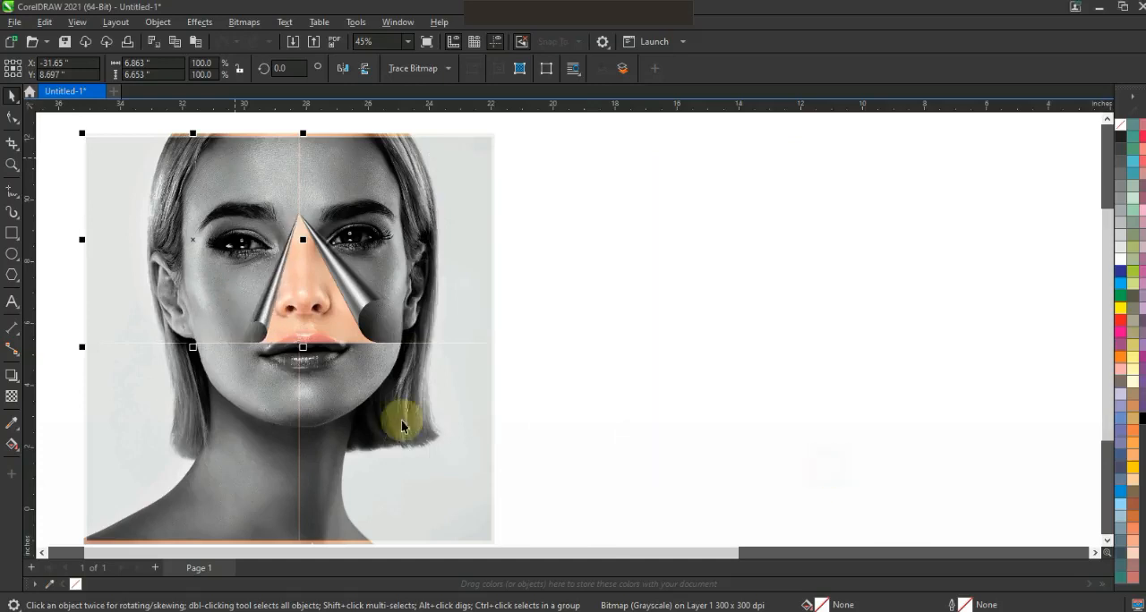
pyautogui.click(208, 25)
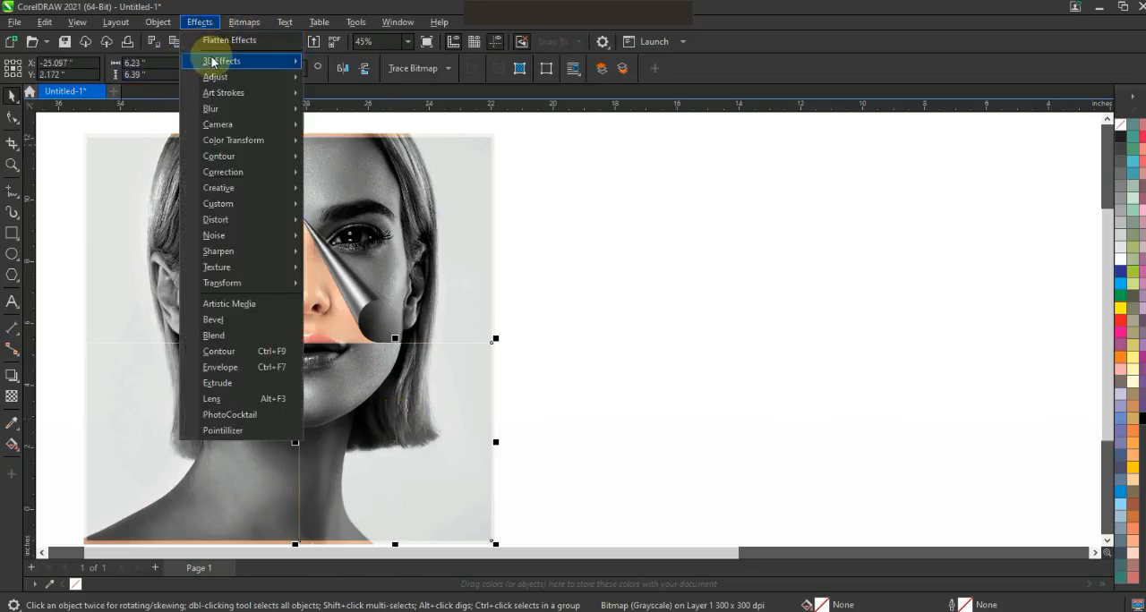
pyautogui.moveTo(215, 61)
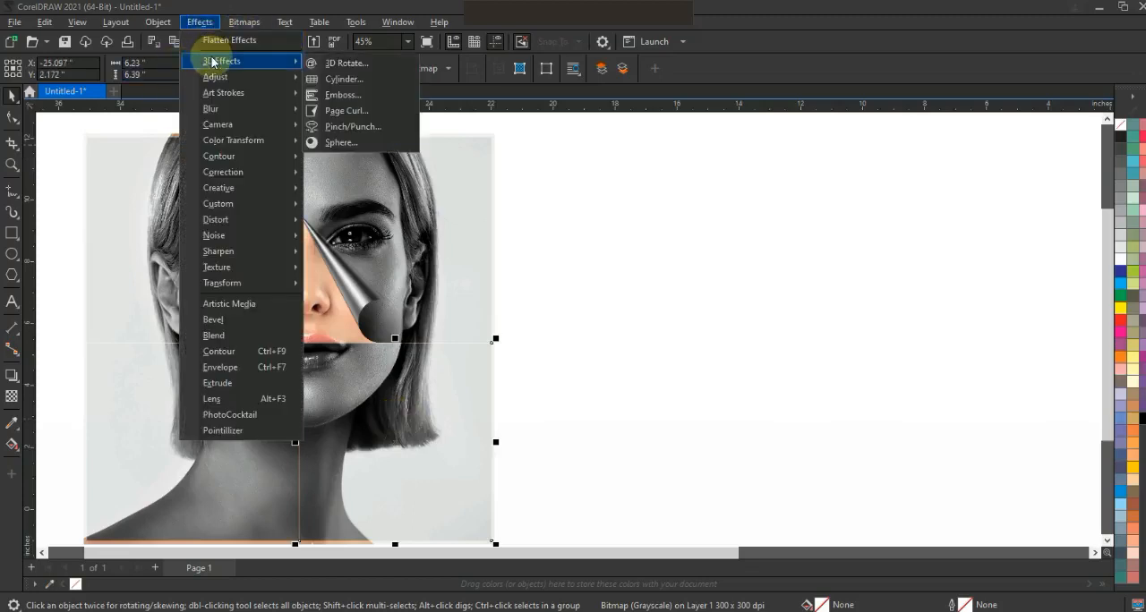
pyautogui.click(347, 129)
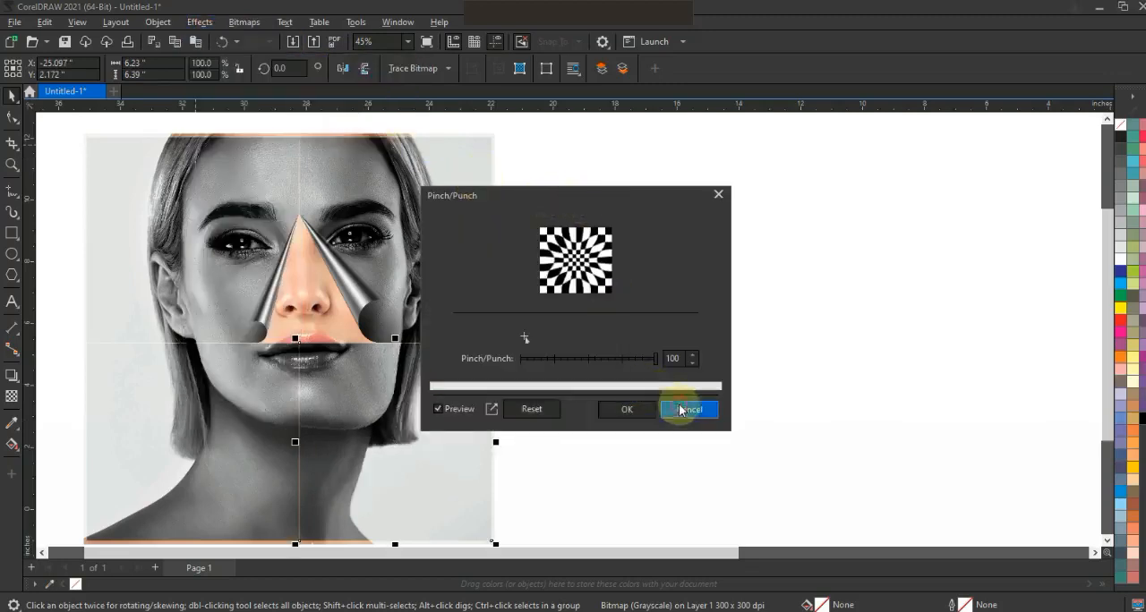
pyautogui.click(681, 411)
# Apply a Page Curl to the lower-right quarter from its upper-left corner, with width 43% and height 47%.
pyautogui.click(200, 22)
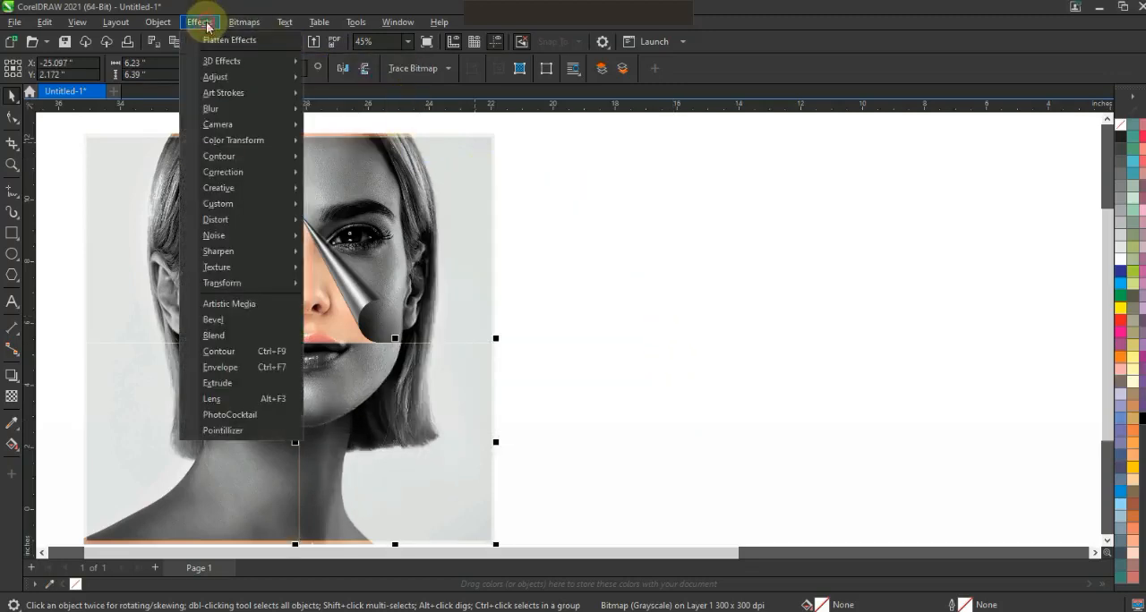
pyautogui.moveTo(214, 61)
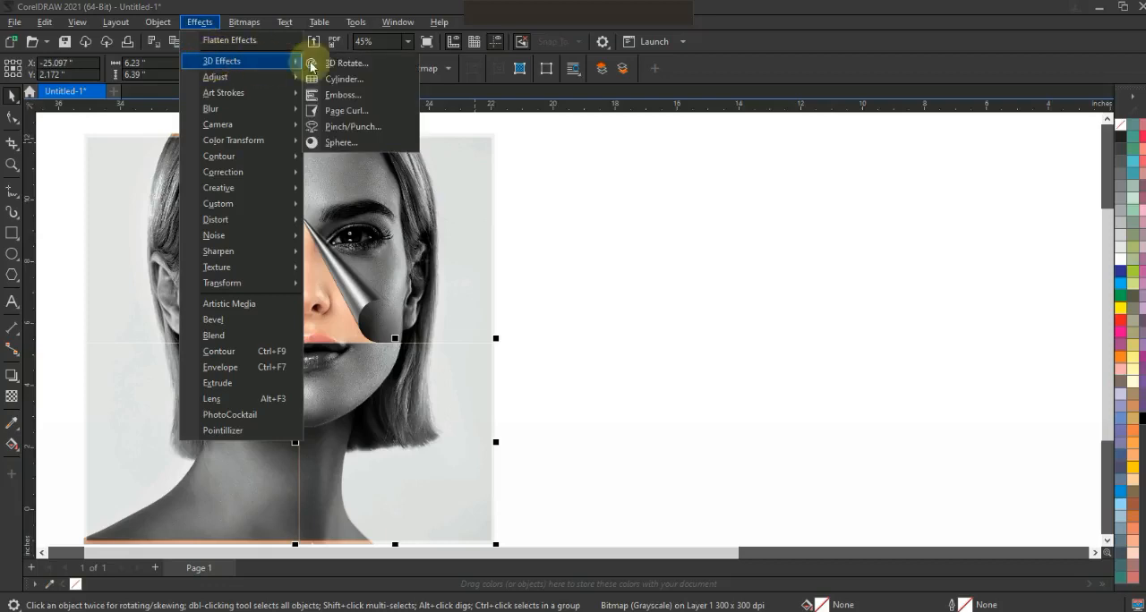
pyautogui.click(350, 111)
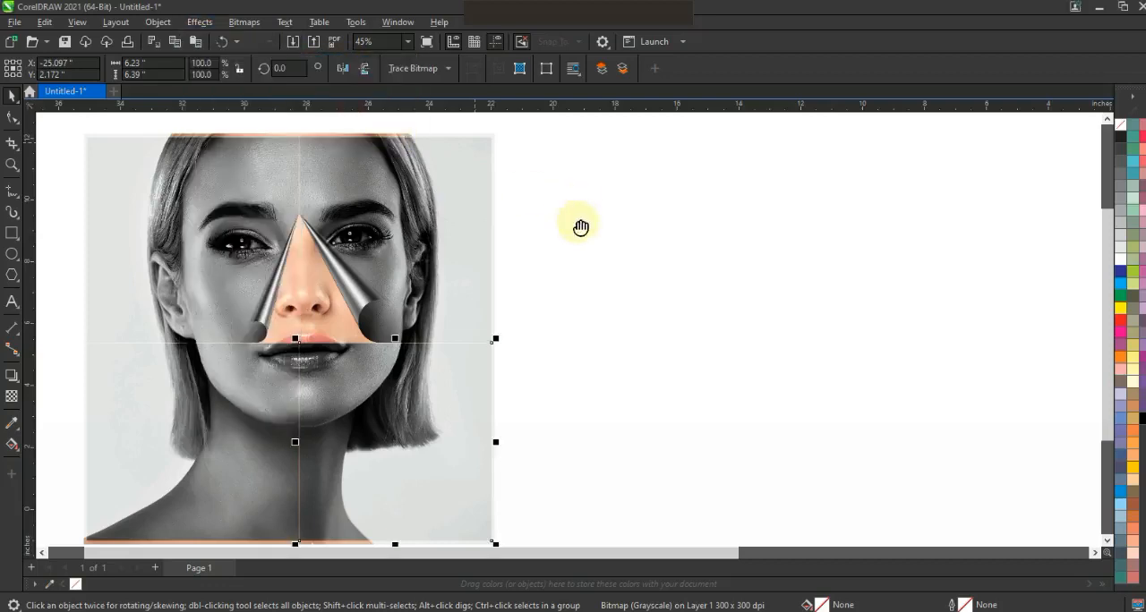
pyautogui.moveTo(549, 159); pyautogui.dragTo(778, 162)
pyautogui.click(793, 191)
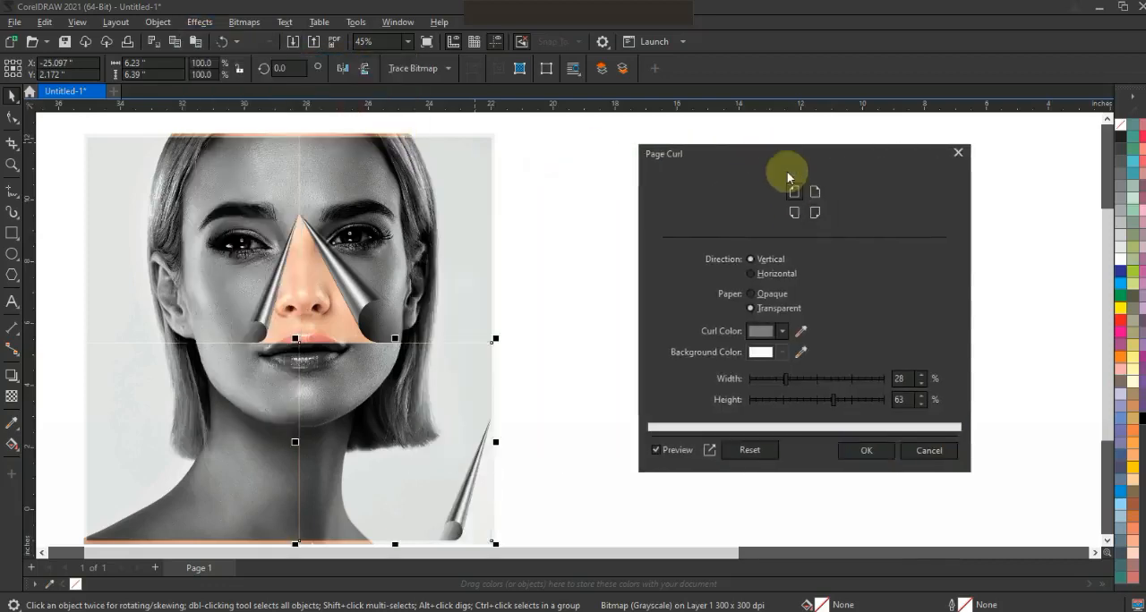
pyautogui.moveTo(827, 383); pyautogui.dragTo(813, 405)
pyautogui.click(864, 450)
# Apply a Page Curl to the lower-left quarter from its upper-right corner, with width and height both 47%, and deselect it.
pyautogui.click(241, 417)
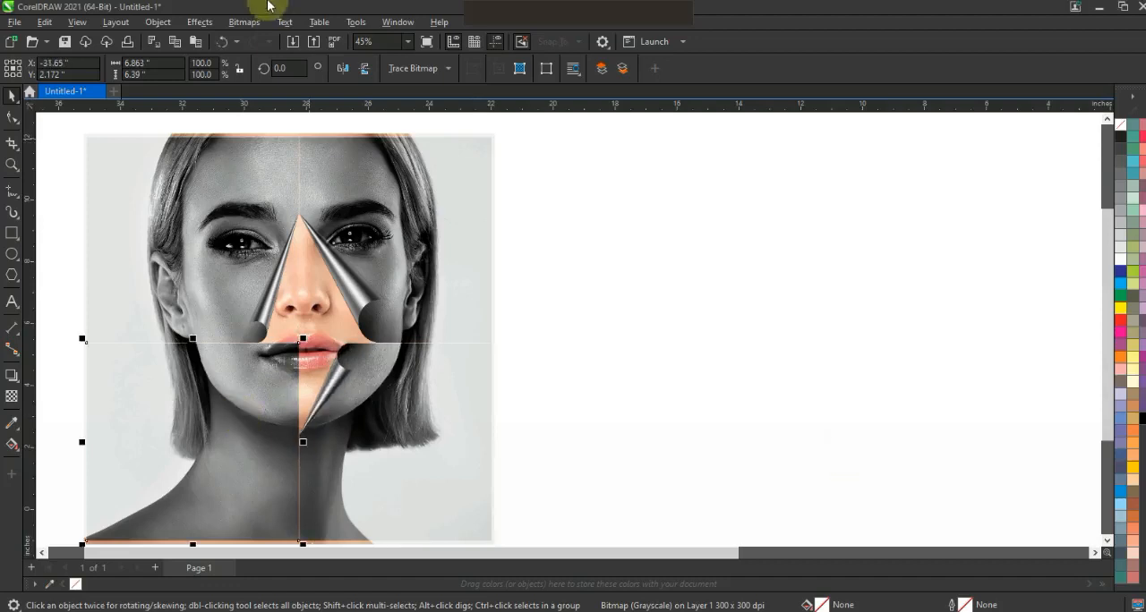
pyautogui.click(244, 22)
pyautogui.click(205, 22)
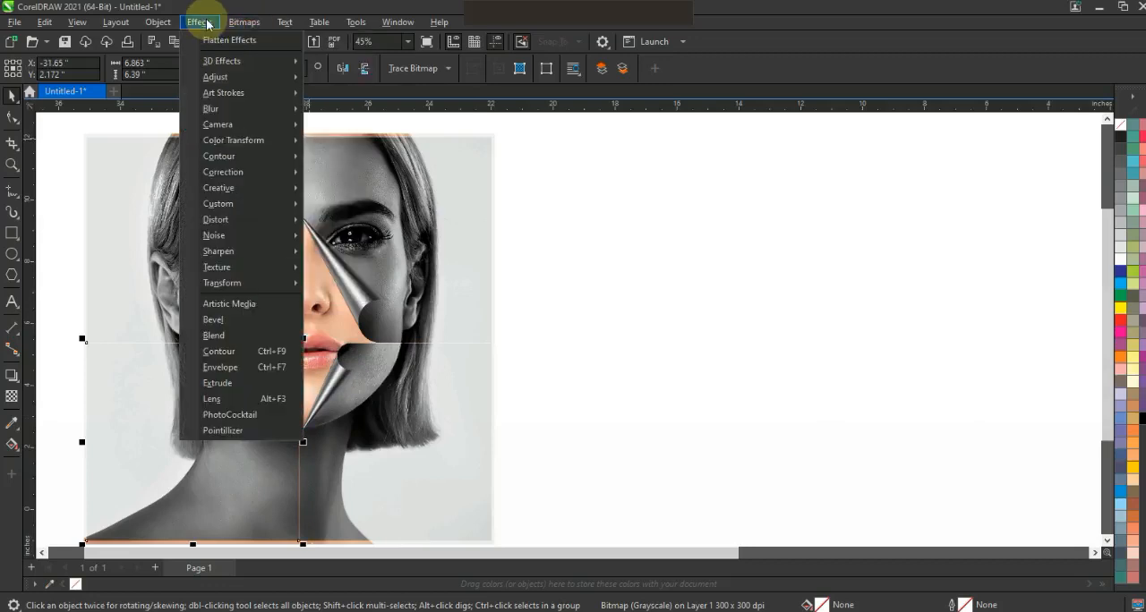
pyautogui.moveTo(247, 61)
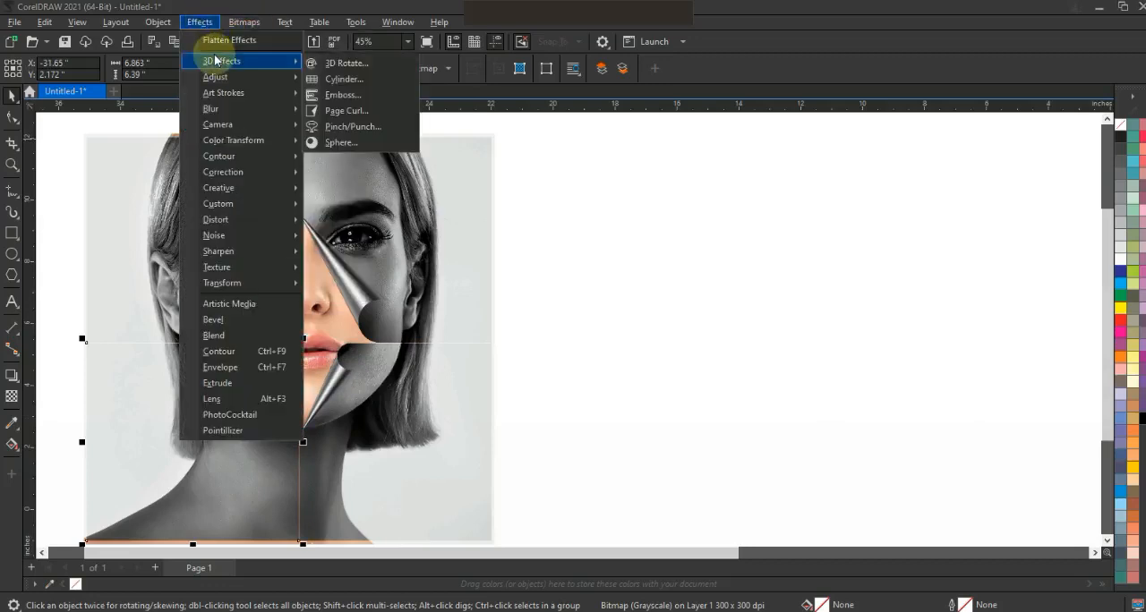
pyautogui.click(341, 112)
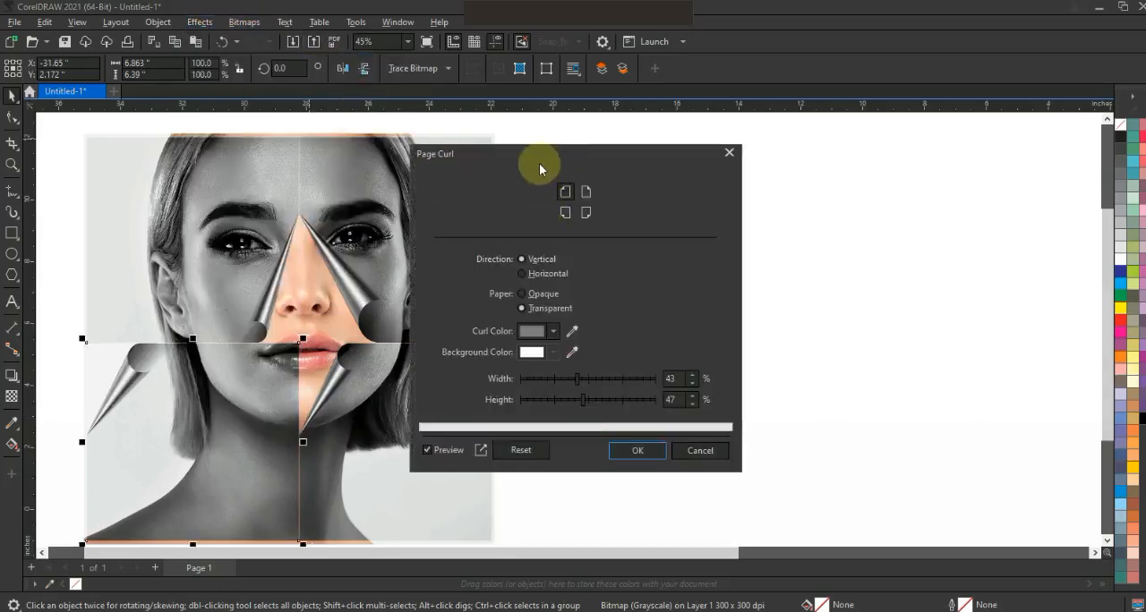
pyautogui.click(585, 192)
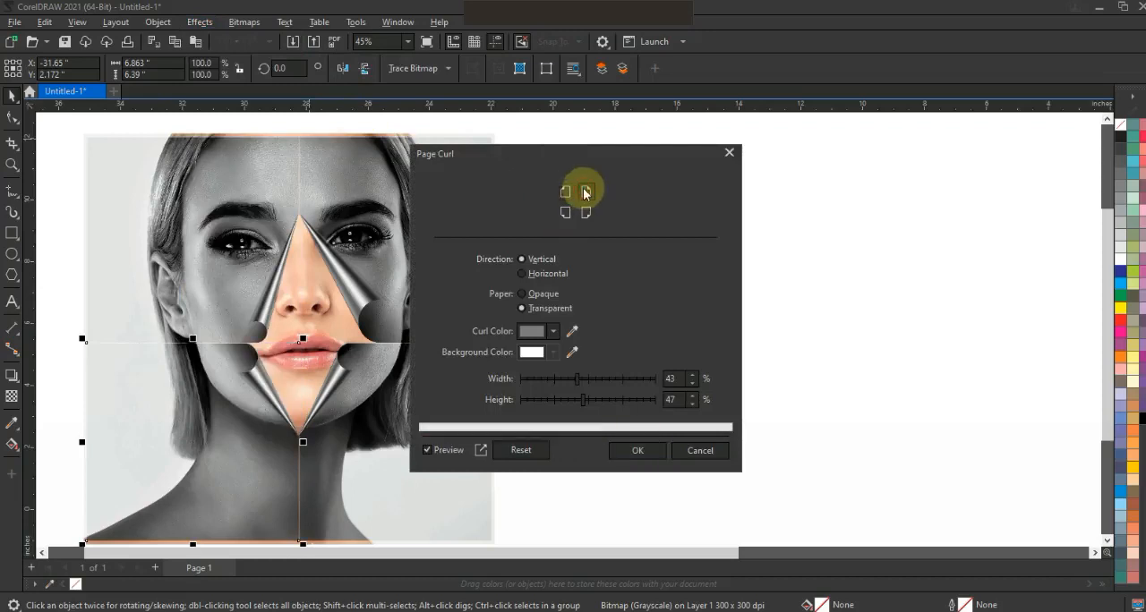
pyautogui.moveTo(563, 380); pyautogui.dragTo(612, 382)
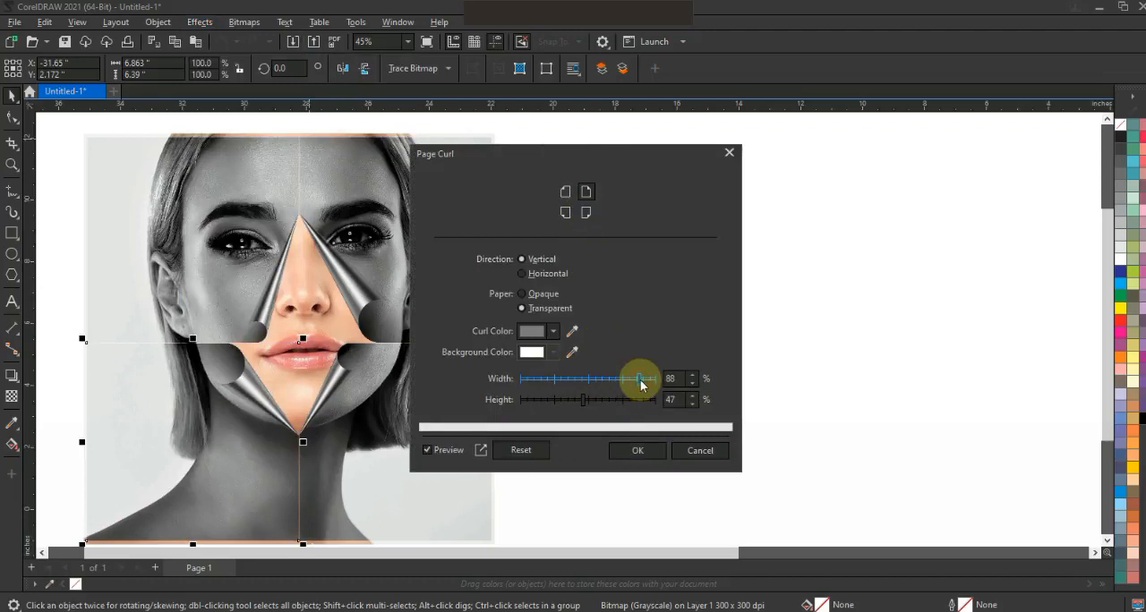
pyautogui.moveTo(606, 383); pyautogui.dragTo(583, 381)
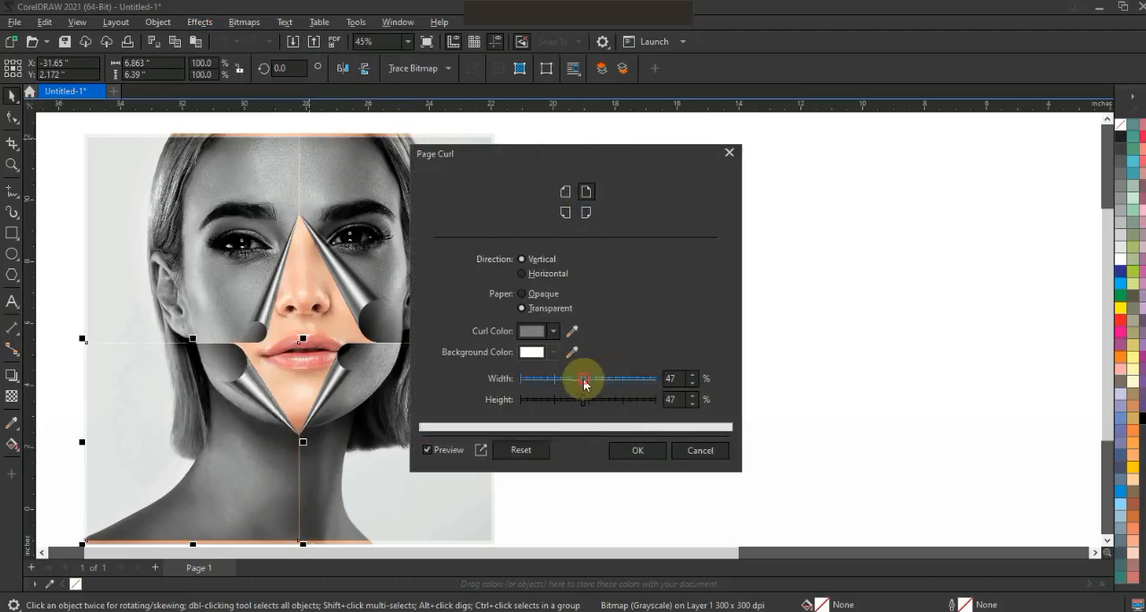
pyautogui.click(624, 450)
pyautogui.press('Escape')
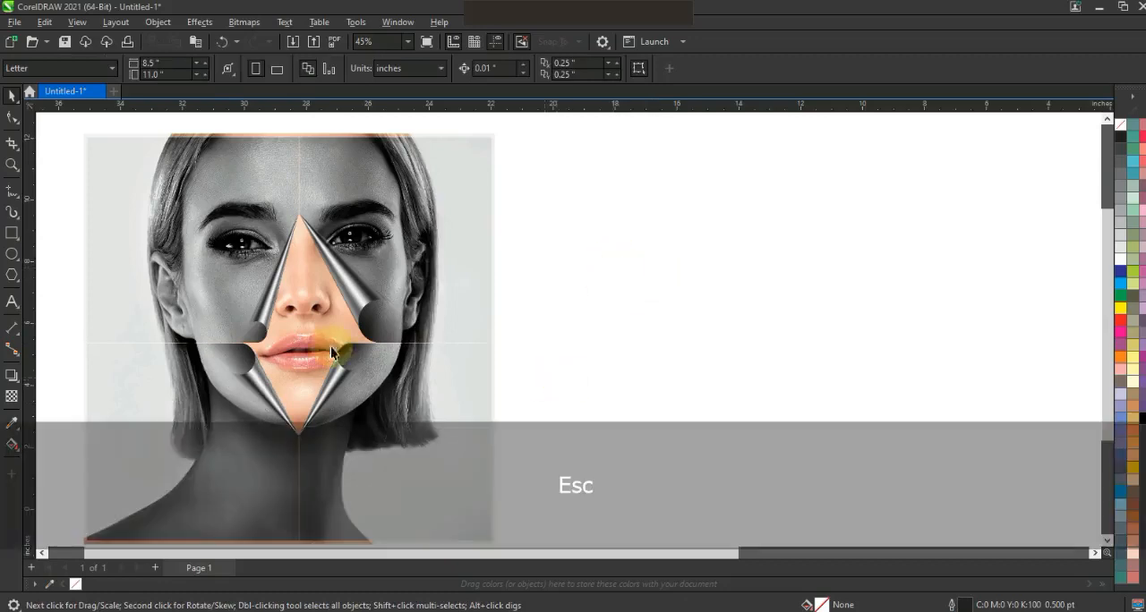
# Draw a rectangle about 12.8 by 12.7 inches just inside the portrait's outer edges.
pyautogui.click(11, 231)
pyautogui.moveTo(89, 141); pyautogui.dragTo(488, 537)
pyautogui.hotkey('shift', 'F2')
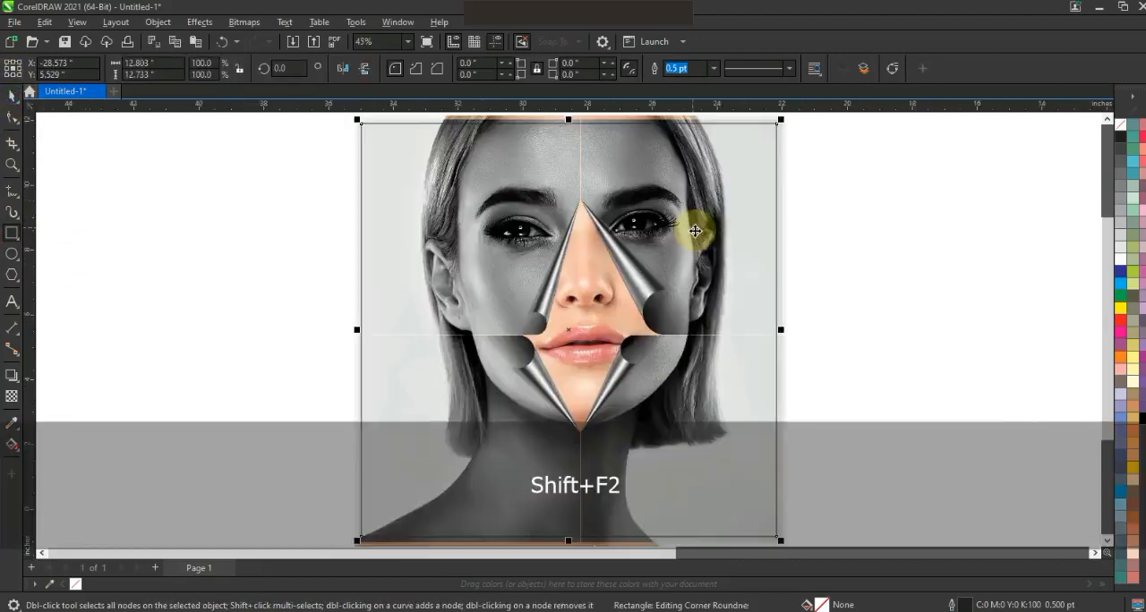
pyautogui.press('Escape')
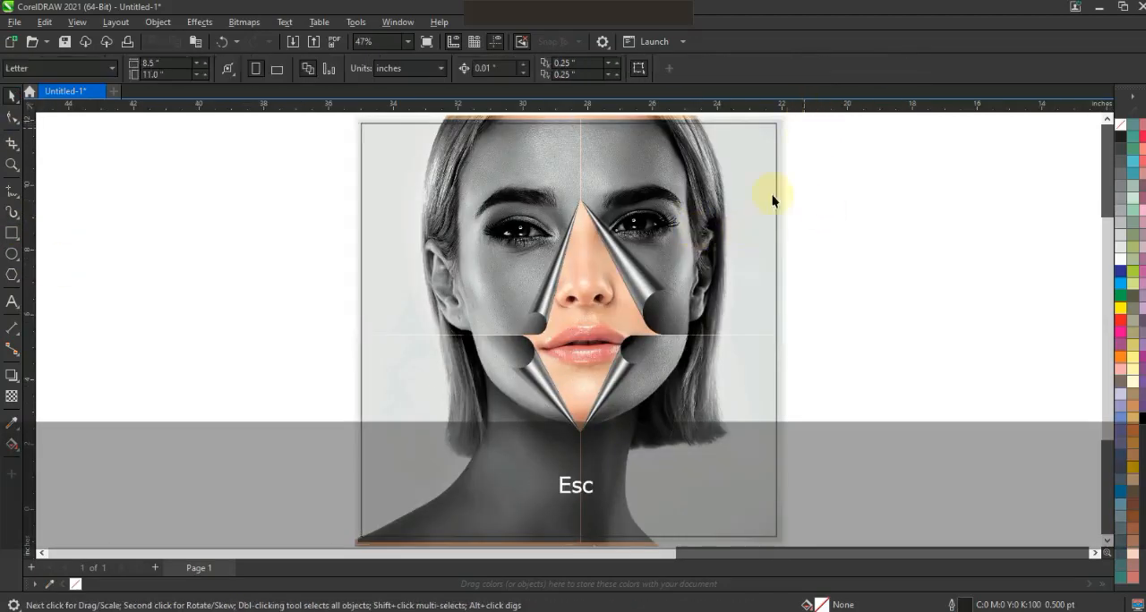
# PowerClip the four curled quarters and the color portrait inside the rectangle, and preview the artwork full screen.
pyautogui.press('F3')
pyautogui.moveTo(503, 178); pyautogui.dragTo(508, 179)
pyautogui.hotkey('shift', 'F2')
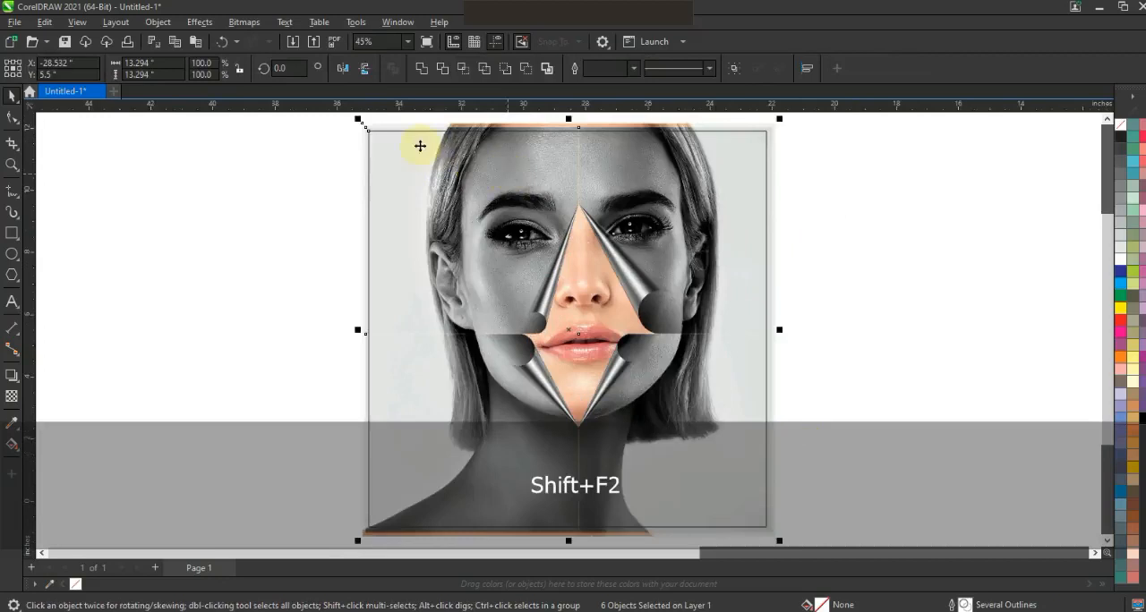
pyautogui.click(198, 22)
pyautogui.moveTo(154, 24)
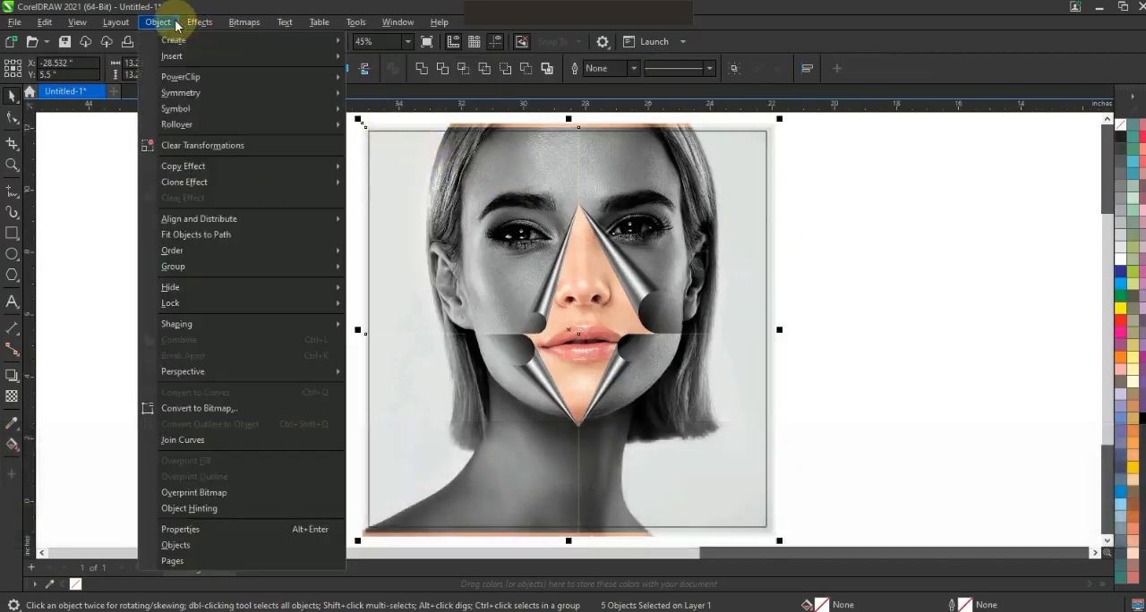
pyautogui.moveTo(251, 77)
pyautogui.click(387, 80)
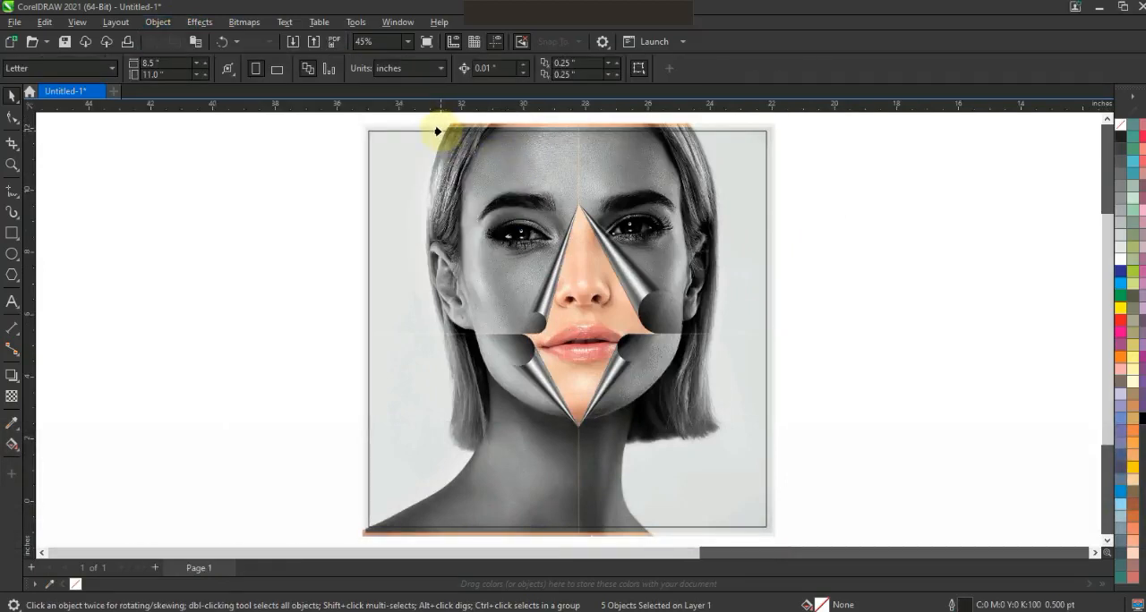
pyautogui.moveTo(437, 132); pyautogui.dragTo(439, 128)
pyautogui.click(862, 276)
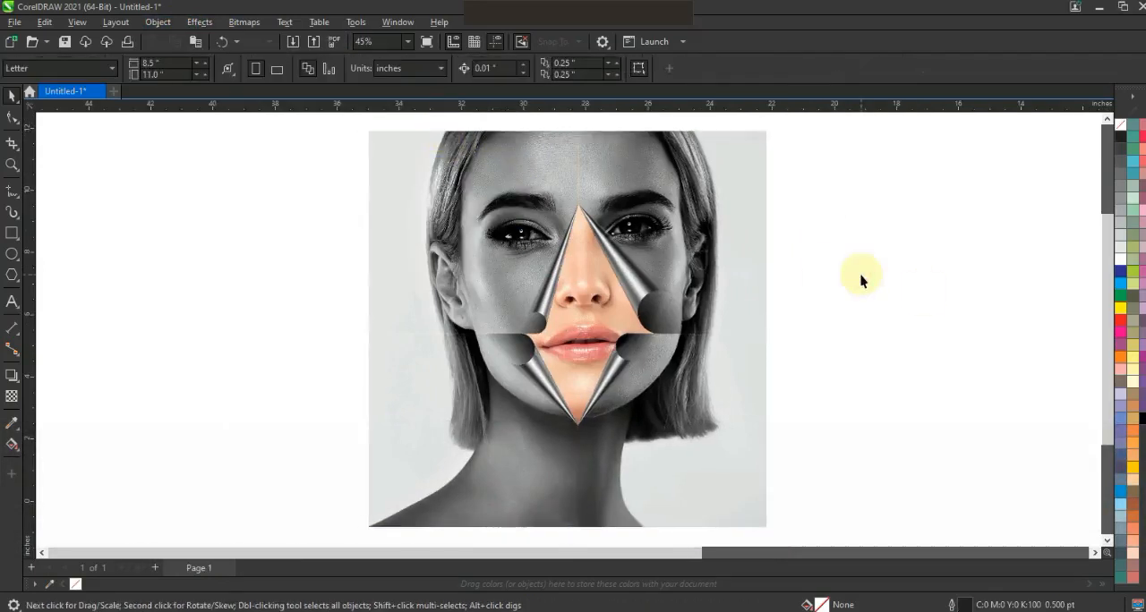
pyautogui.press('F9')
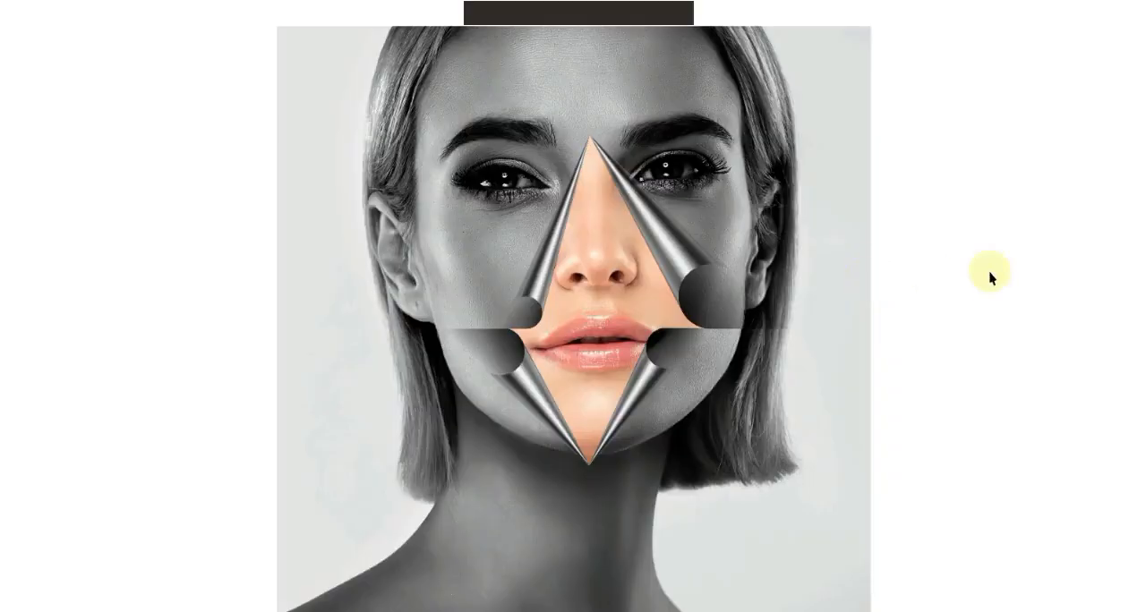